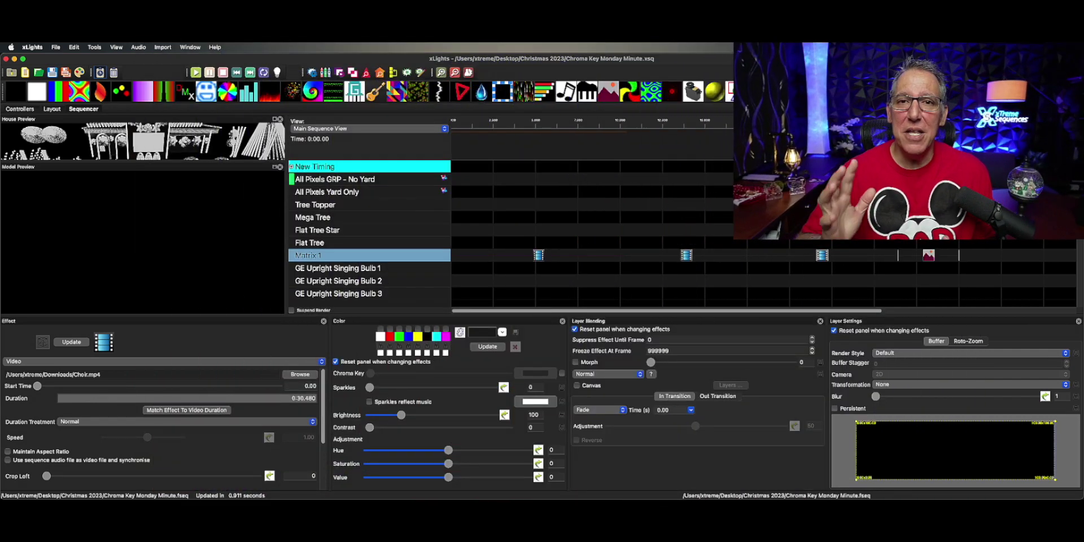
Step: Preview the three Video effects on Matrix 1 in turn, ending with Space Guitar.mp4
{"action": "left_click", "coordinate": [934, 252]}
{"action": "left_click", "coordinate": [539, 257]}
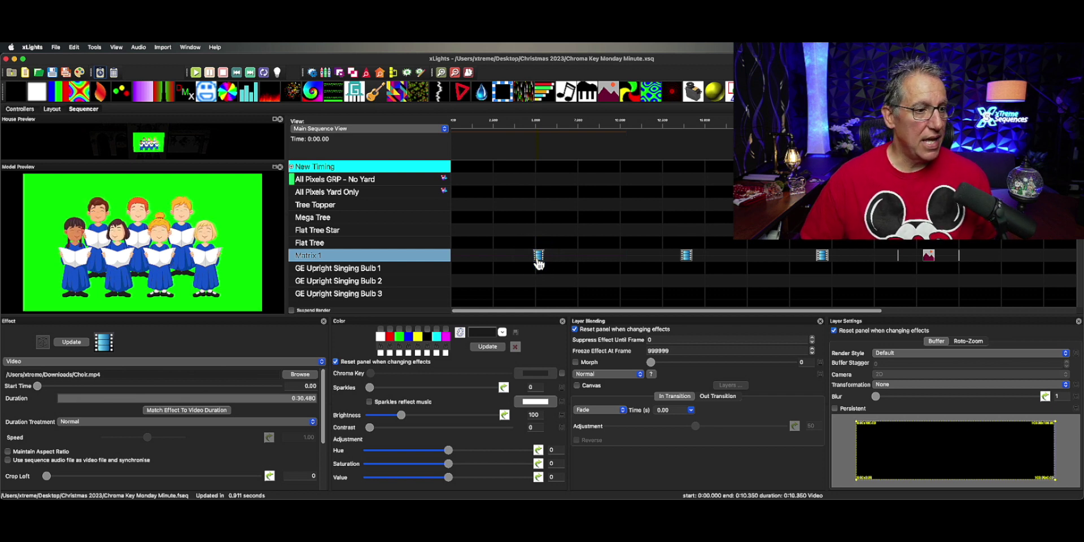
{"action": "left_click", "coordinate": [686, 259]}
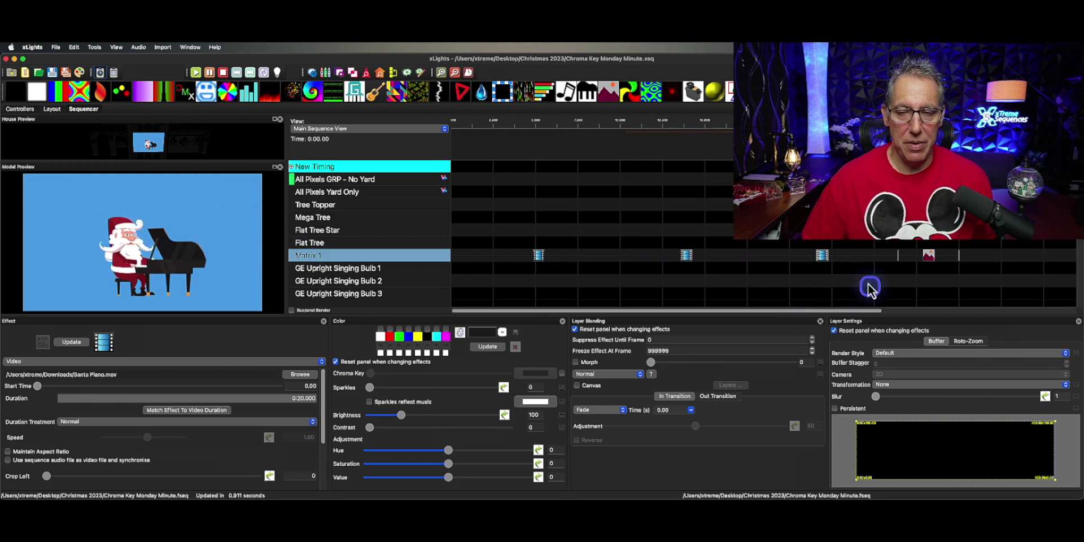
{"action": "left_click", "coordinate": [823, 259]}
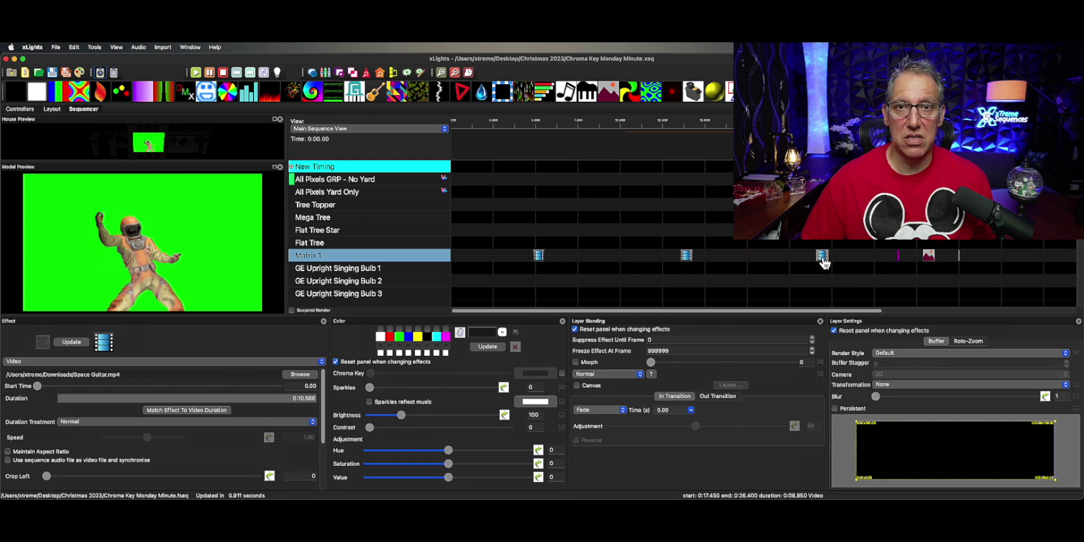
Step: Select the Clock.jpg Pictures effect to show the red clock ornament in the preview
{"action": "left_click", "coordinate": [906, 274]}
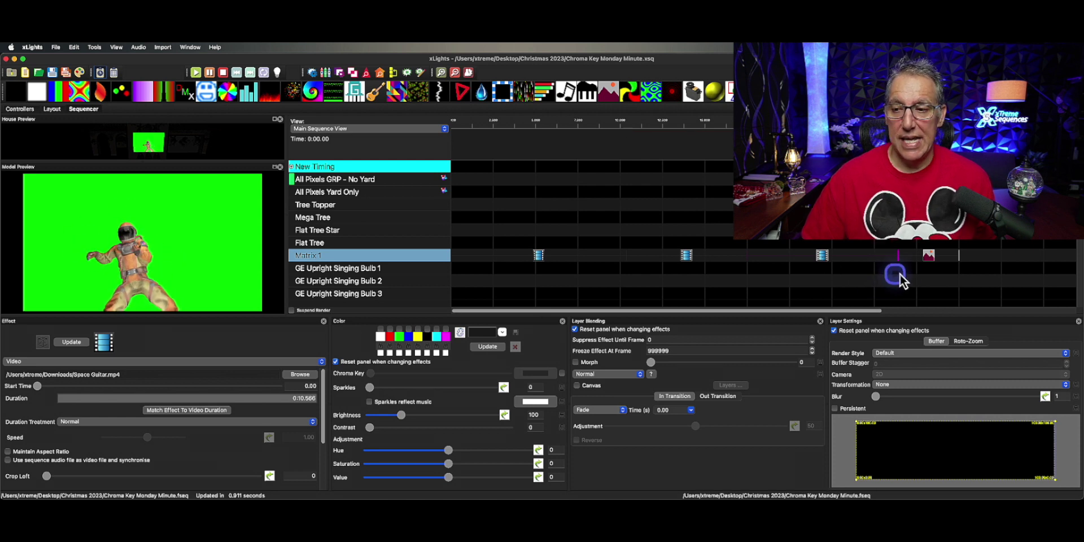
{"action": "left_click", "coordinate": [928, 259]}
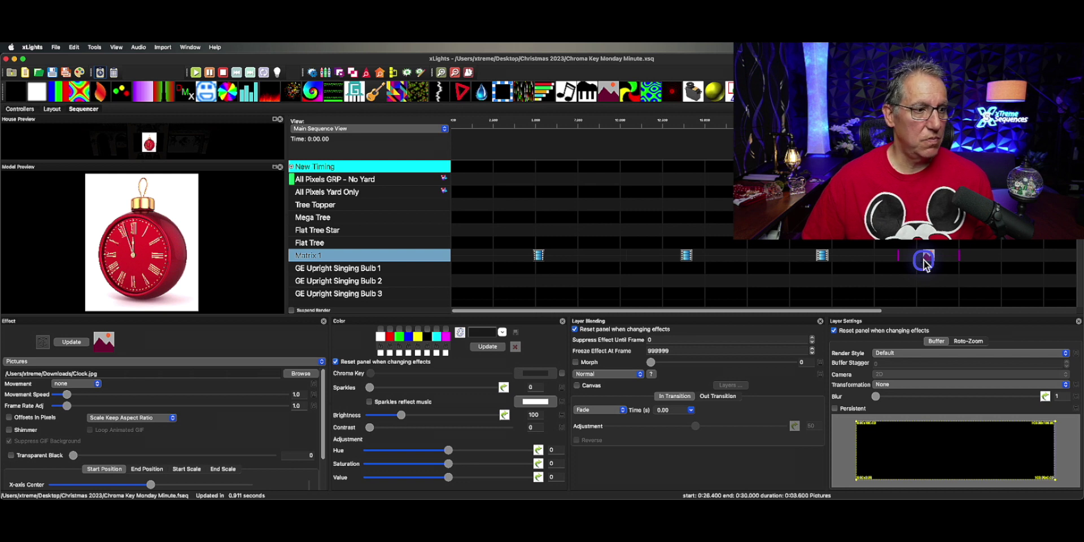
{"action": "left_click", "coordinate": [926, 261]}
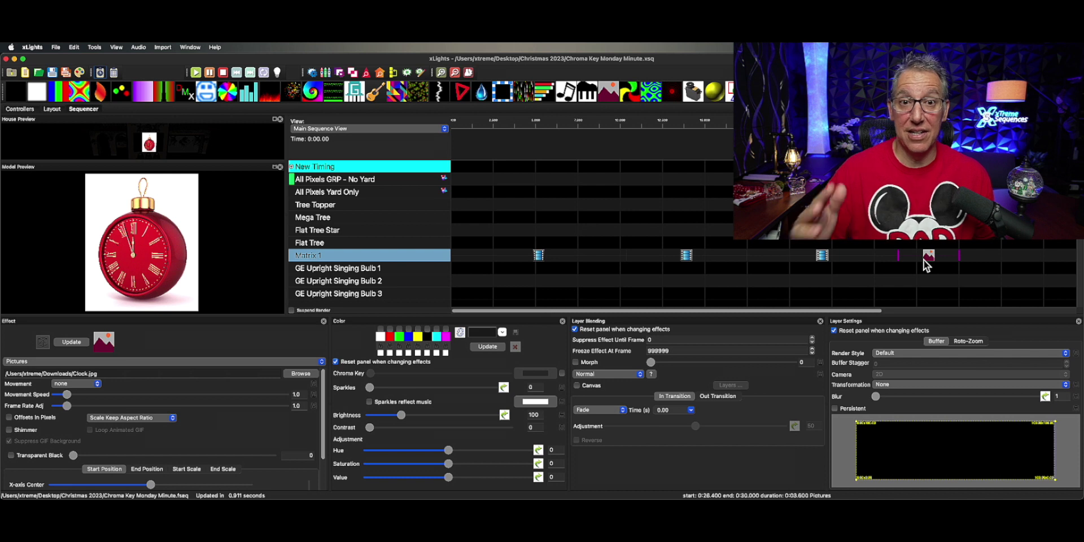
Step: Insert a new layer below Matrix 1
{"action": "left_click", "coordinate": [500, 298]}
{"action": "right_click", "coordinate": [433, 255]}
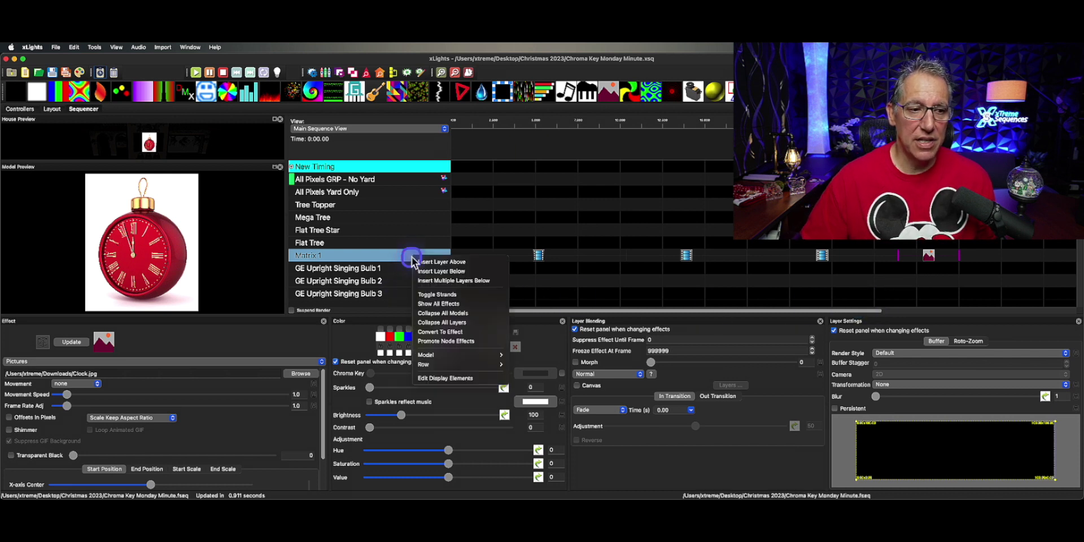
{"action": "left_click", "coordinate": [439, 273]}
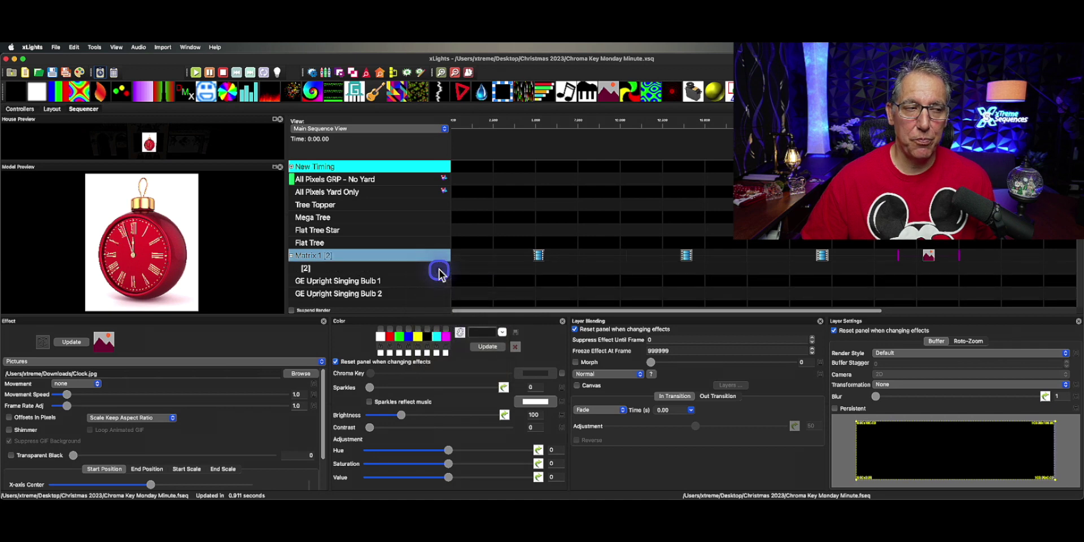
Step: Add an Off effect on layer 2 spanning 0 to 0:26.050, then select the Choir.mp4 effect
{"action": "left_click_drag", "start_coordinate": [16, 96], "coordinate": [482, 269]}
{"action": "left_click_drag", "start_coordinate": [586, 274], "coordinate": [553, 274]}
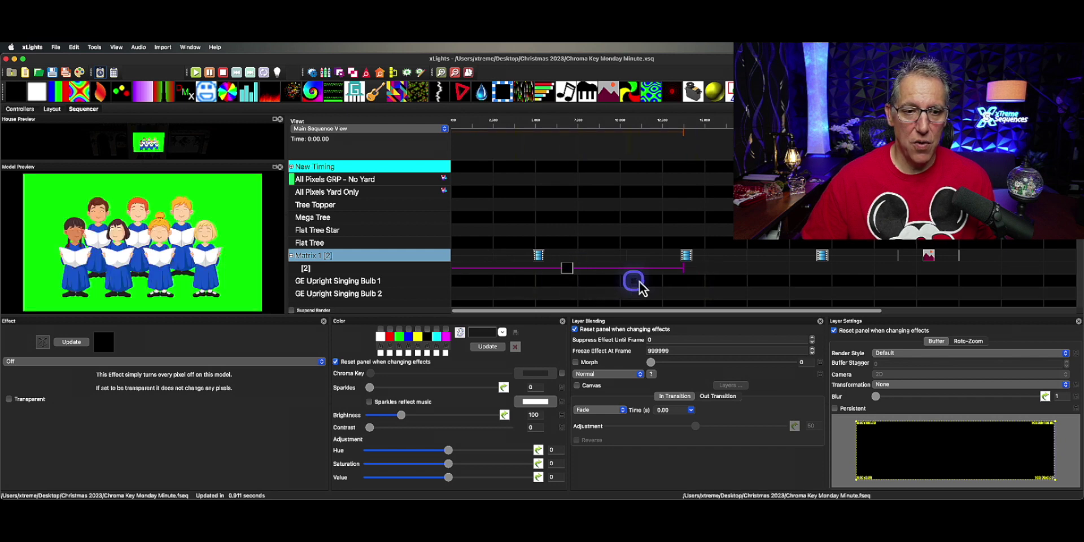
{"action": "left_click_drag", "start_coordinate": [682, 271], "coordinate": [960, 290]}
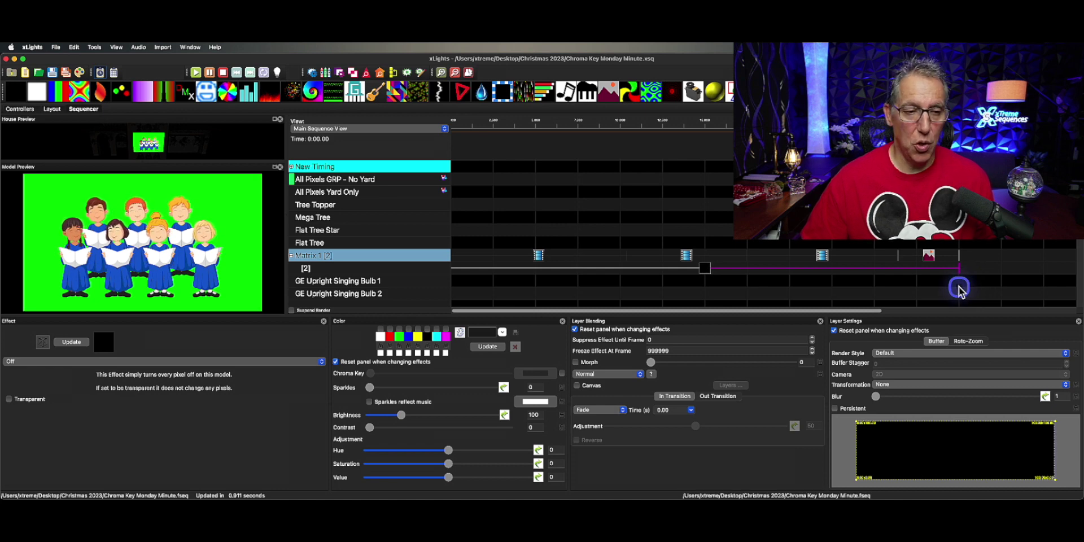
{"action": "left_click", "coordinate": [539, 257]}
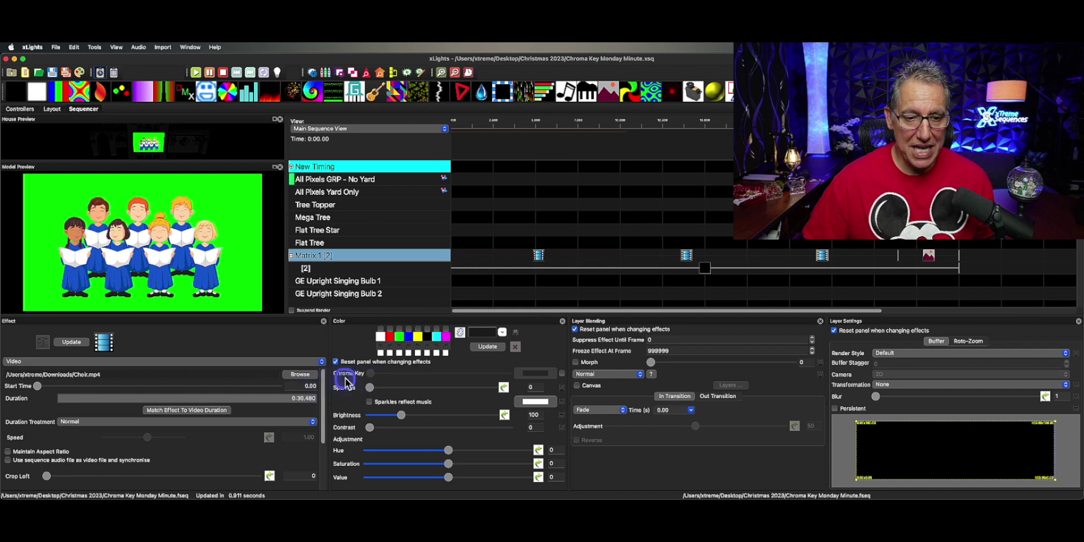
Step: Tick Chroma Key in the Color panel for the Choir.mp4 Video effect
{"action": "left_click", "coordinate": [496, 375]}
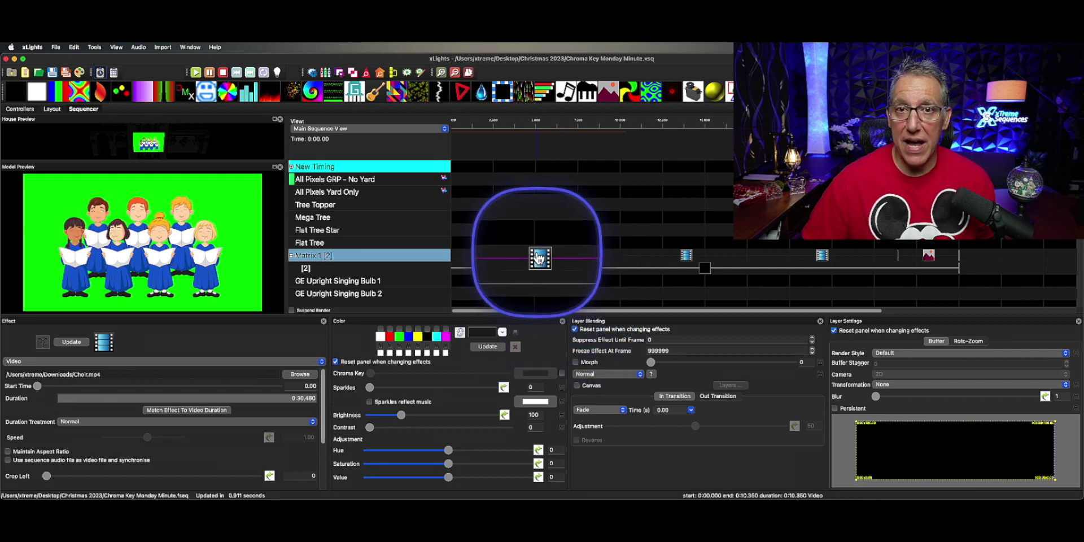
{"action": "left_click", "coordinate": [563, 373]}
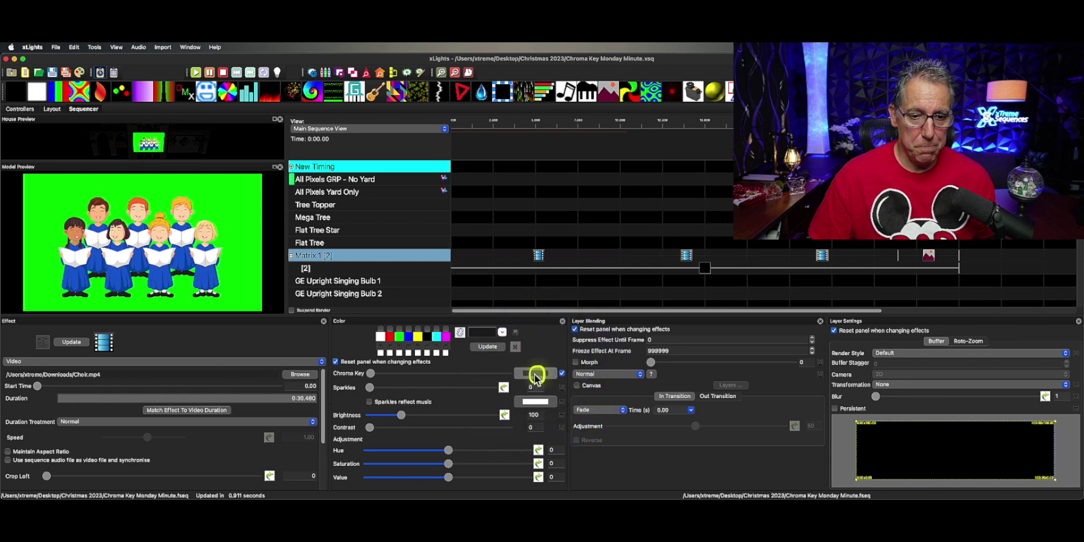
Step: Set the chroma key colour to the choir's sampled green background (RGB 113, 226, 102)
{"action": "left_click", "coordinate": [534, 374]}
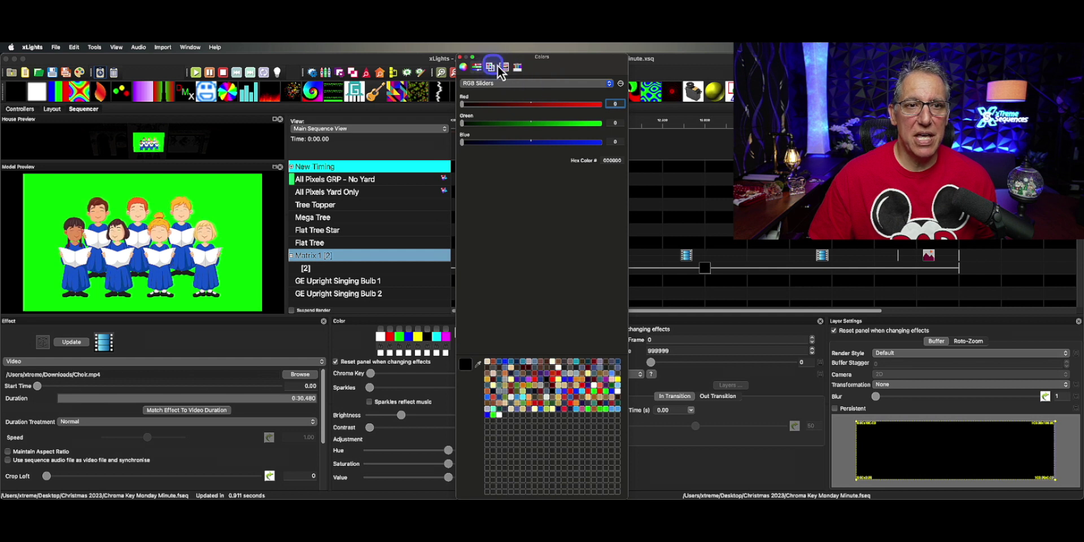
{"action": "left_click", "coordinate": [484, 372]}
{"action": "left_click", "coordinate": [479, 368]}
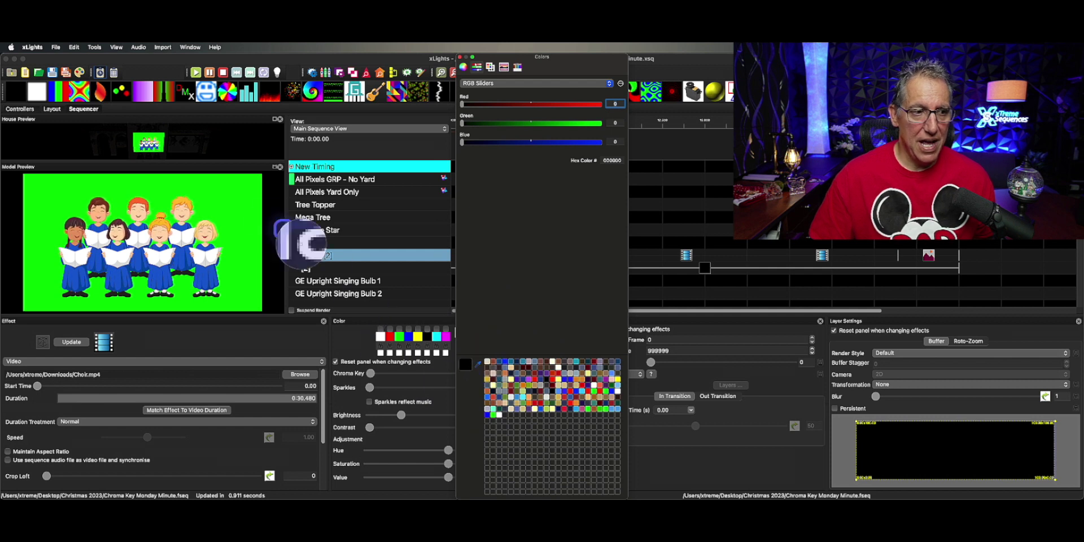
{"action": "left_click", "coordinate": [232, 204]}
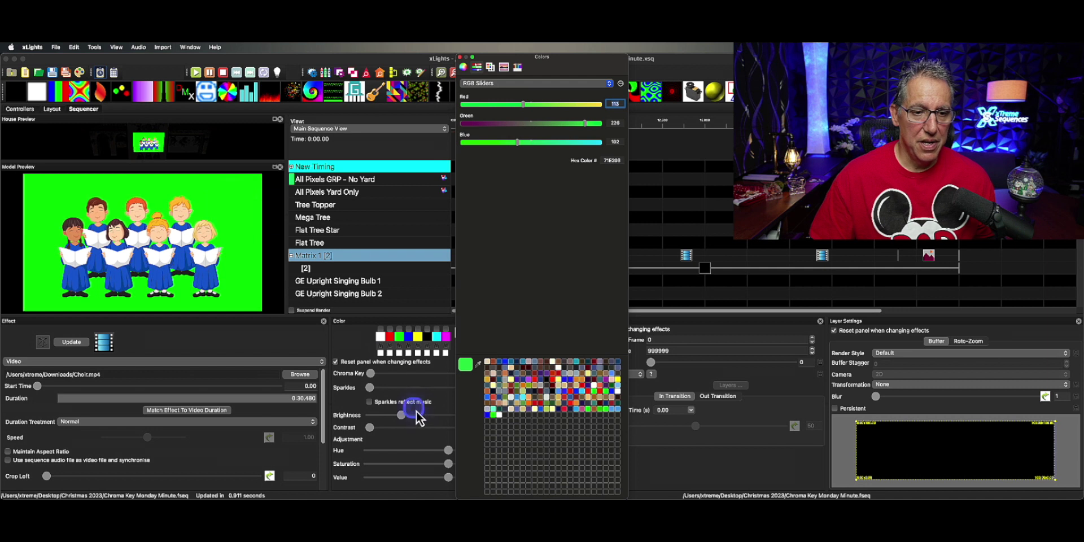
{"action": "left_click_drag", "start_coordinate": [466, 379], "coordinate": [506, 417]}
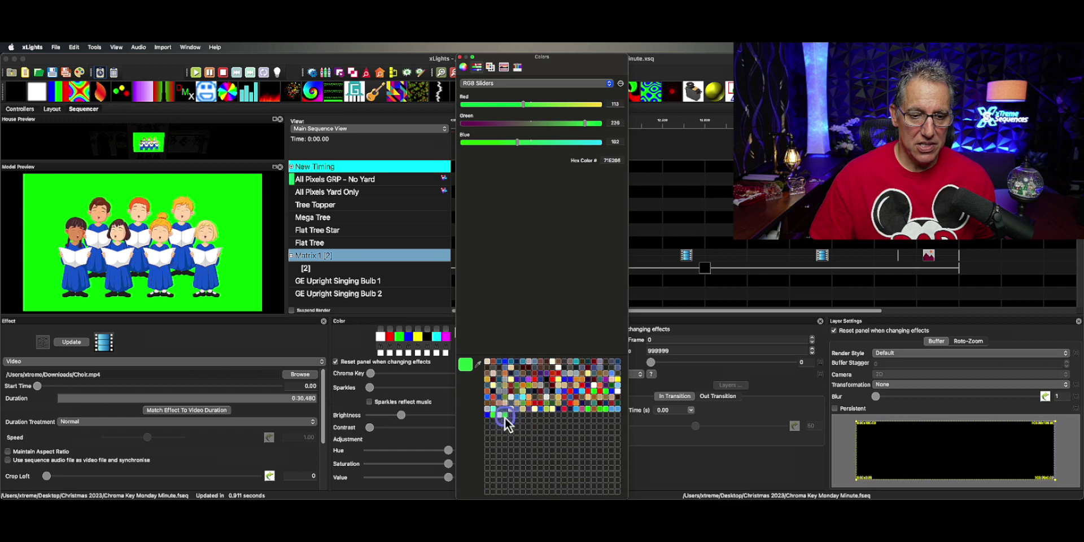
{"action": "left_click", "coordinate": [460, 57]}
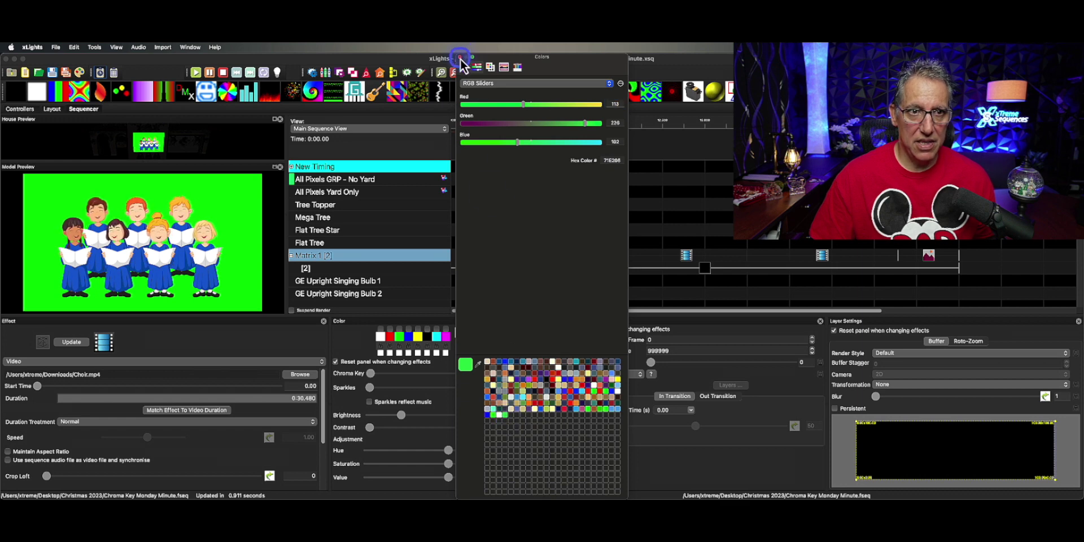
{"action": "left_click", "coordinate": [460, 58]}
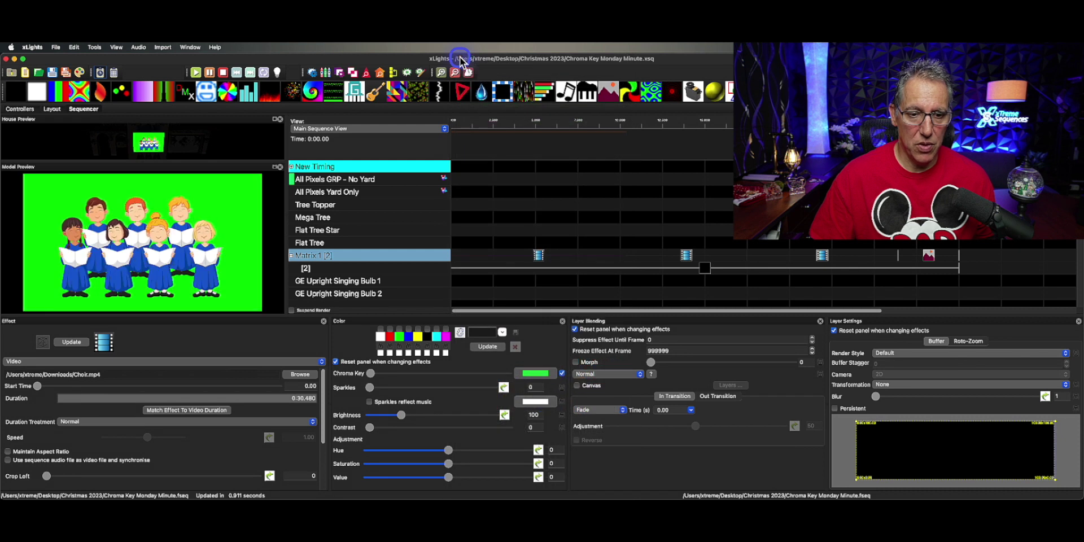
{"action": "left_click", "coordinate": [534, 374]}
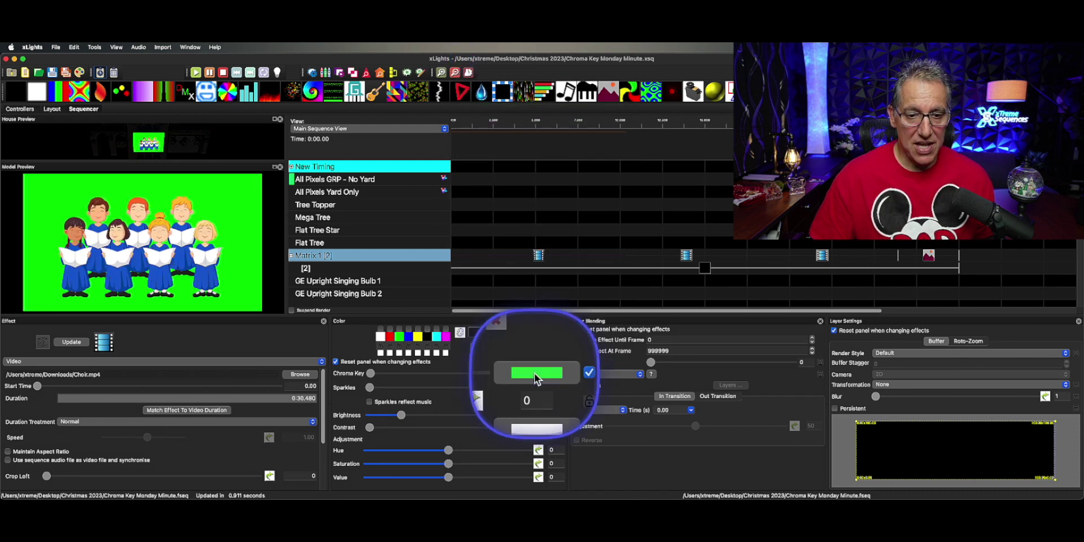
Step: Adjust the Chroma Key slider until the choir's green background turns black, keeping the singers
{"action": "left_click", "coordinate": [562, 373]}
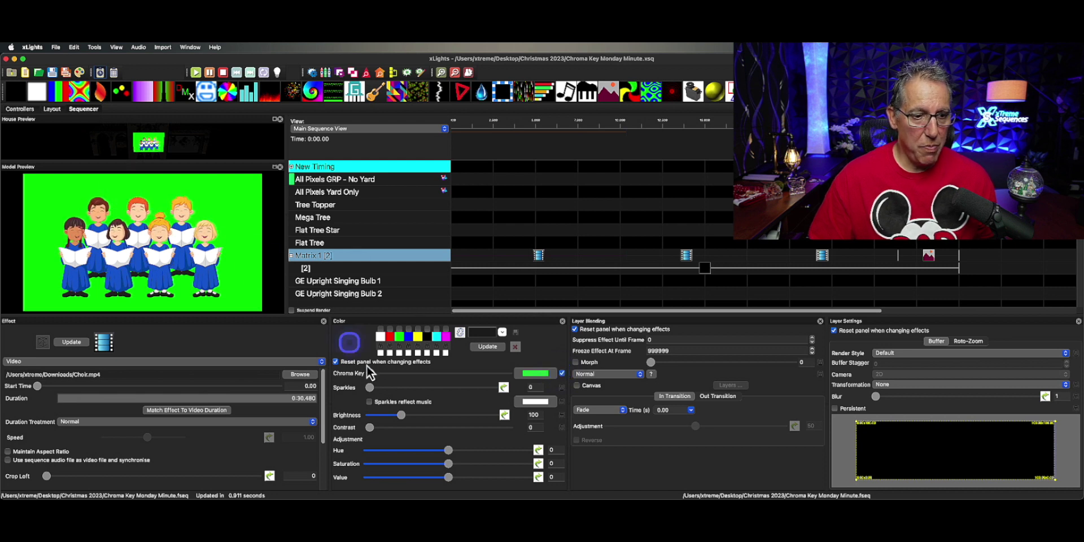
{"action": "left_click", "coordinate": [403, 416]}
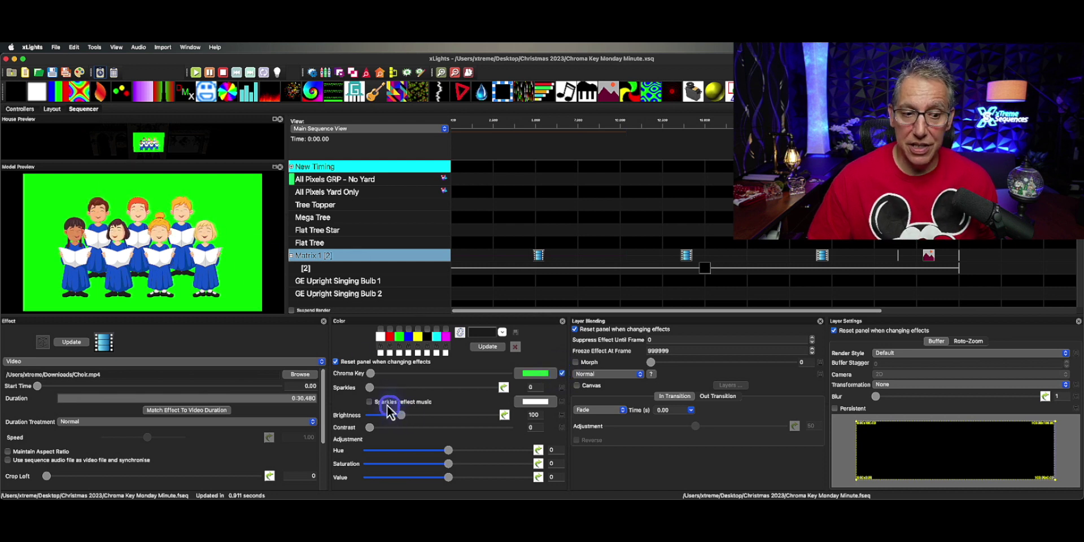
{"action": "left_click", "coordinate": [371, 376]}
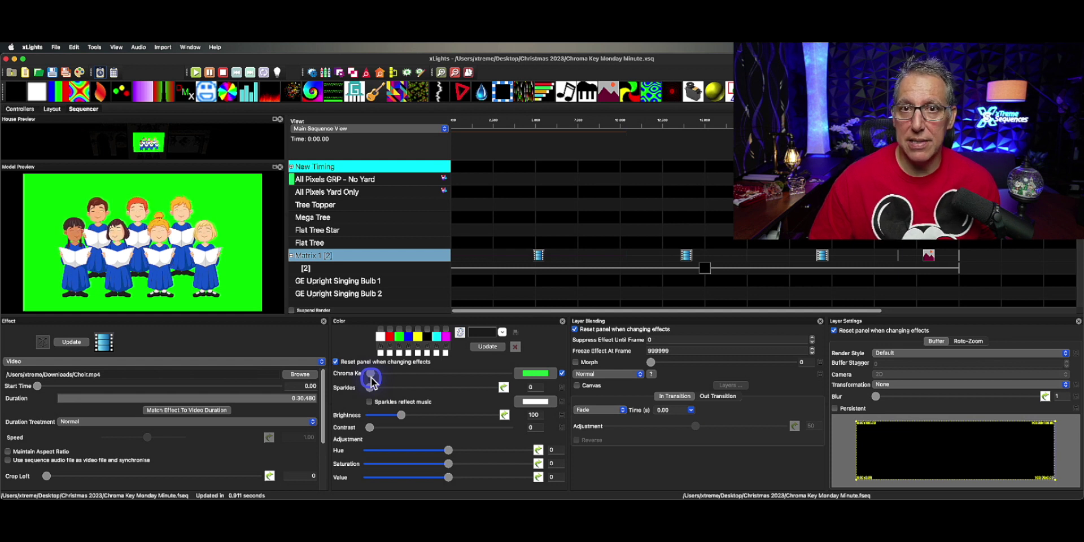
{"action": "left_click_drag", "start_coordinate": [372, 380], "coordinate": [514, 394]}
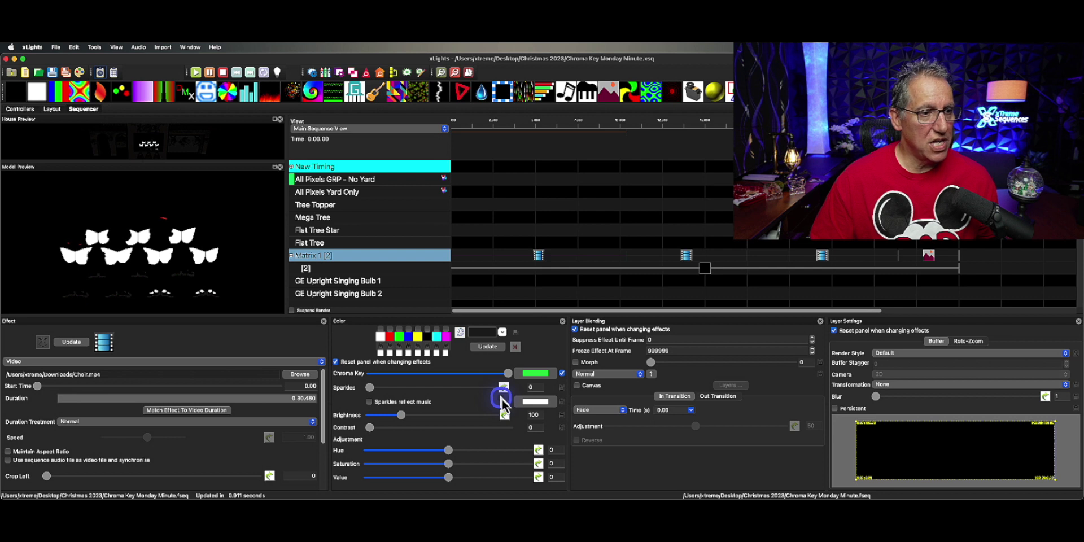
{"action": "left_click_drag", "start_coordinate": [504, 378], "coordinate": [433, 382]}
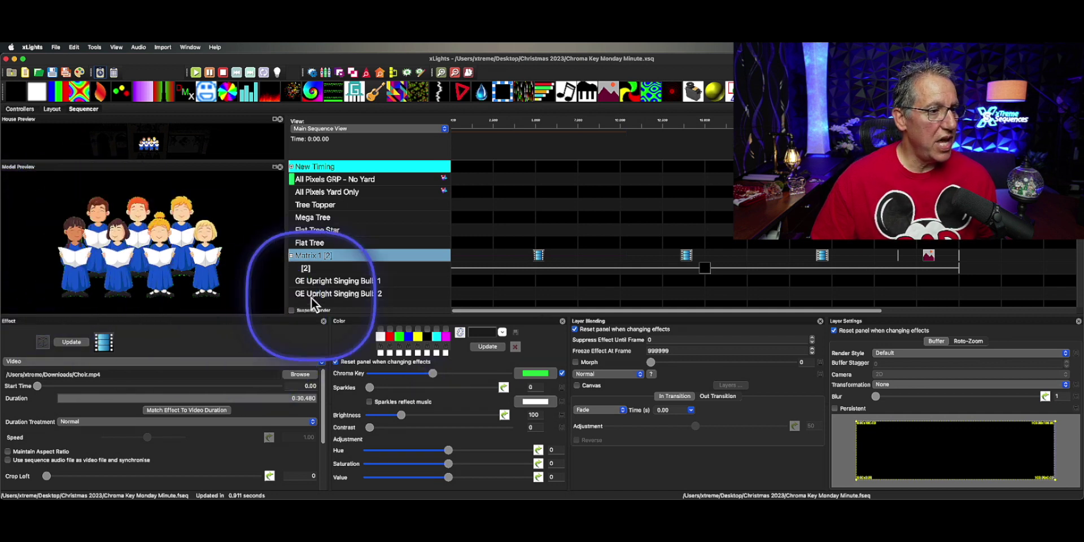
{"action": "left_click_drag", "start_coordinate": [433, 374], "coordinate": [477, 374]}
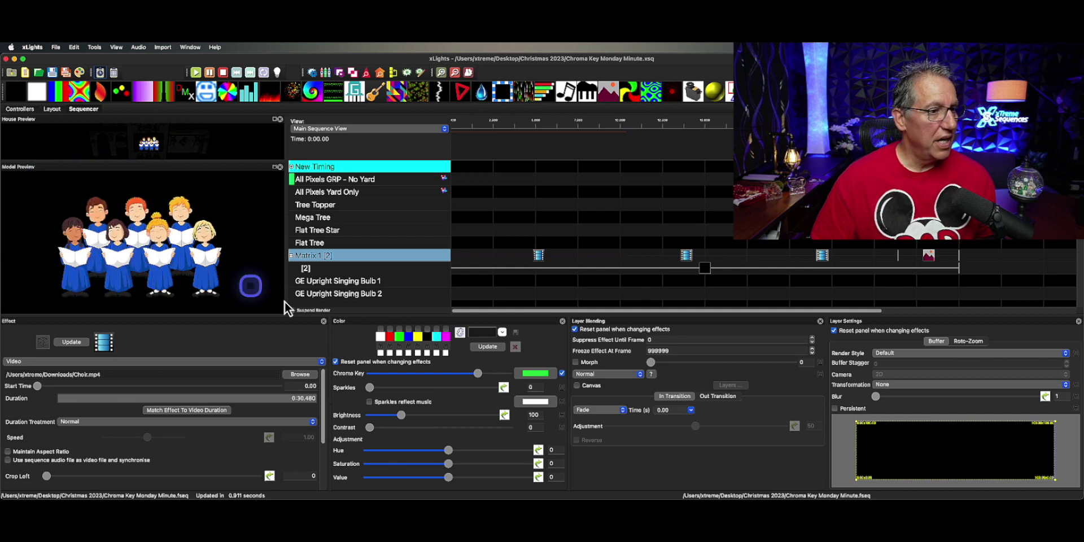
Step: Nudge the choir's Chroma Key slider to a clean result, then select the Santa Piano.mov effect
{"action": "left_click_drag", "start_coordinate": [478, 374], "coordinate": [436, 375]}
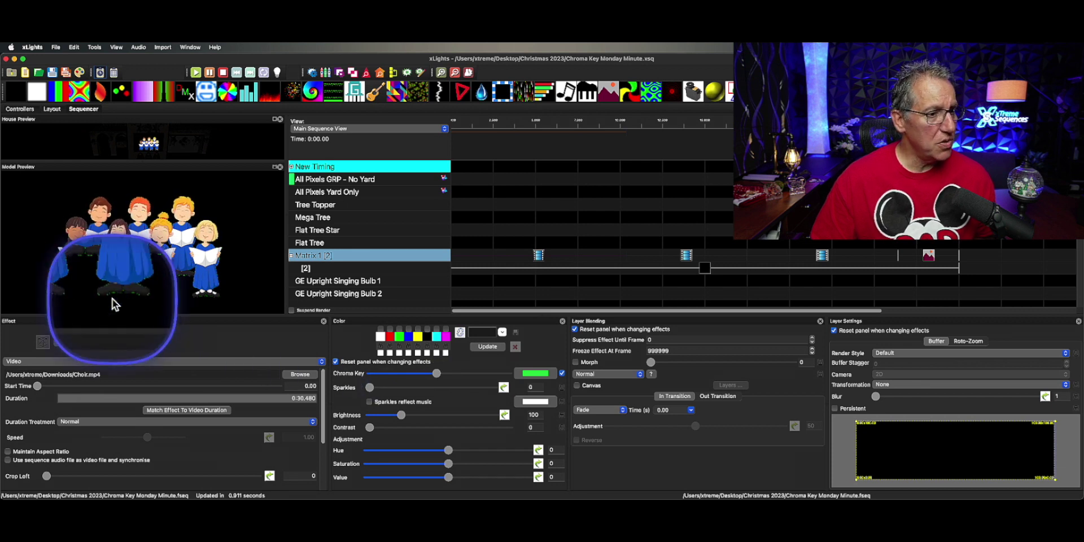
{"action": "left_click_drag", "start_coordinate": [436, 373], "coordinate": [467, 376]}
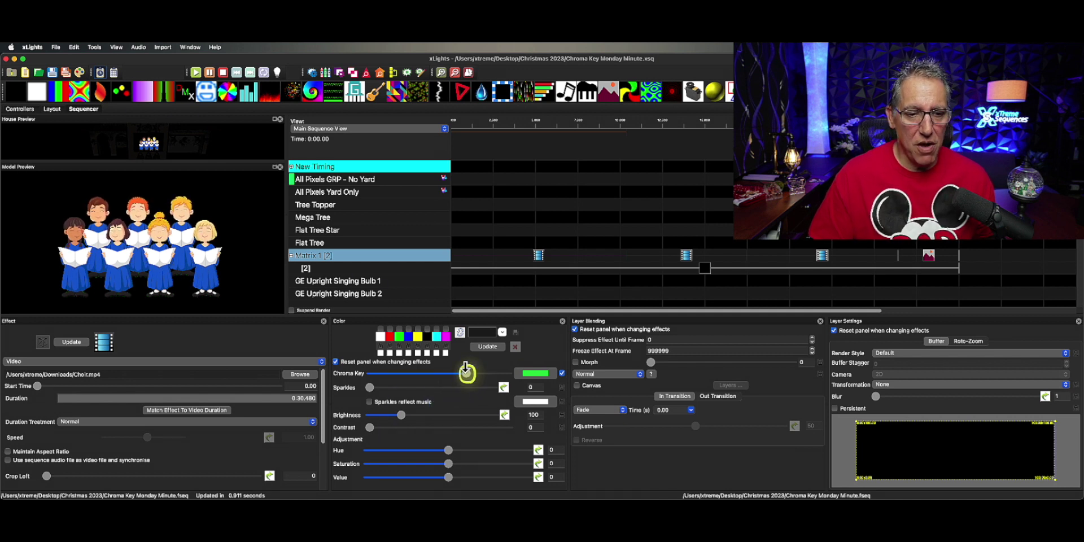
{"action": "left_click_drag", "start_coordinate": [466, 372], "coordinate": [473, 374]}
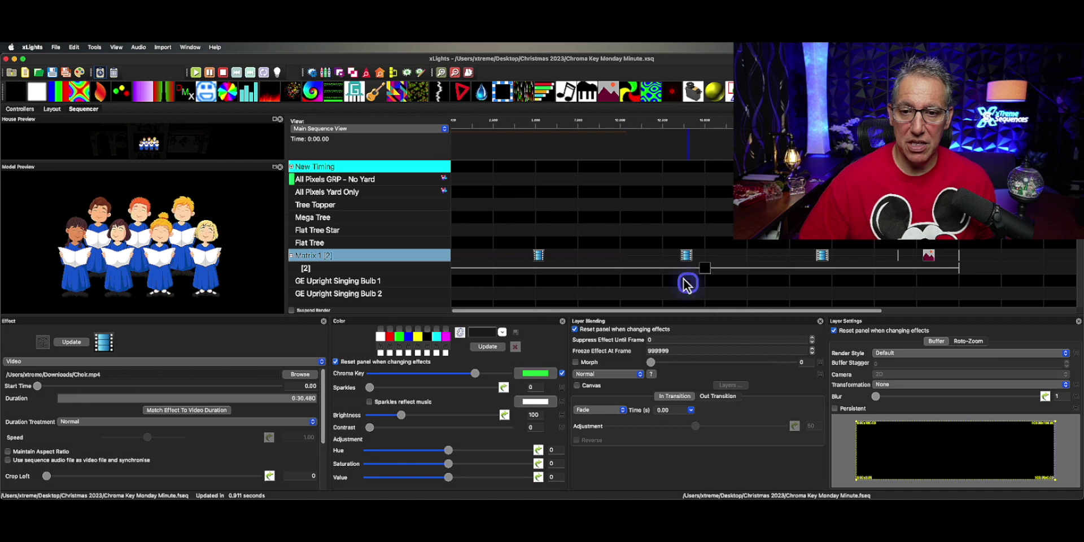
{"action": "left_click", "coordinate": [685, 257]}
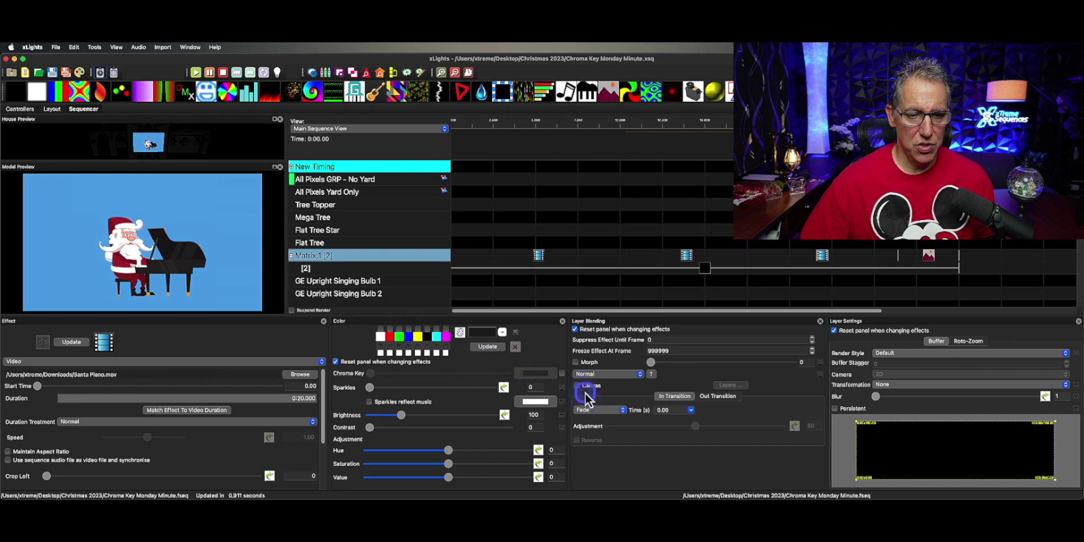
Step: Enable Chroma Key on Santa Piano.mov with the preview's light-blue background as key colour
{"action": "left_click", "coordinate": [562, 375]}
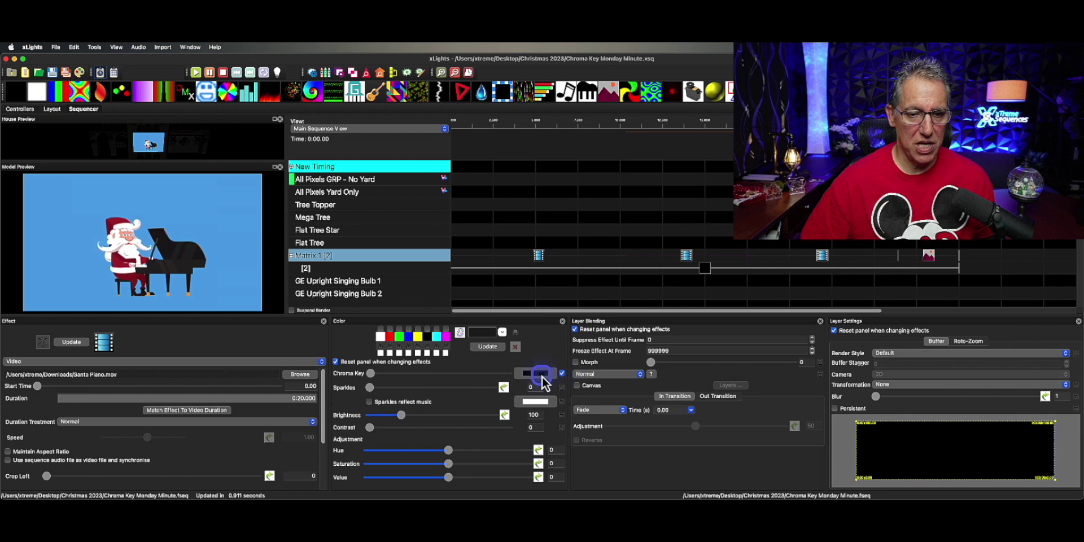
{"action": "left_click", "coordinate": [539, 374]}
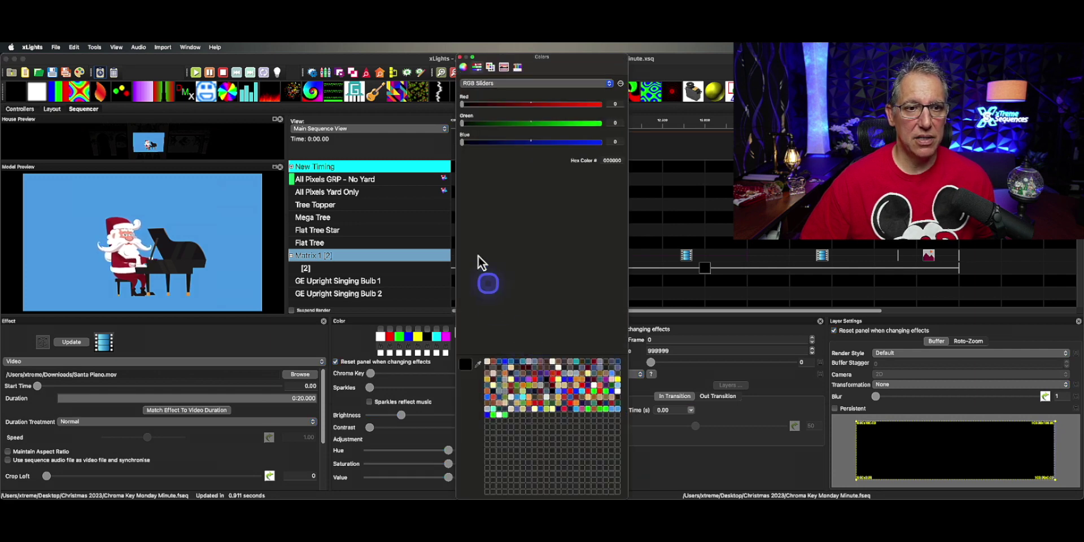
{"action": "left_click", "coordinate": [480, 365]}
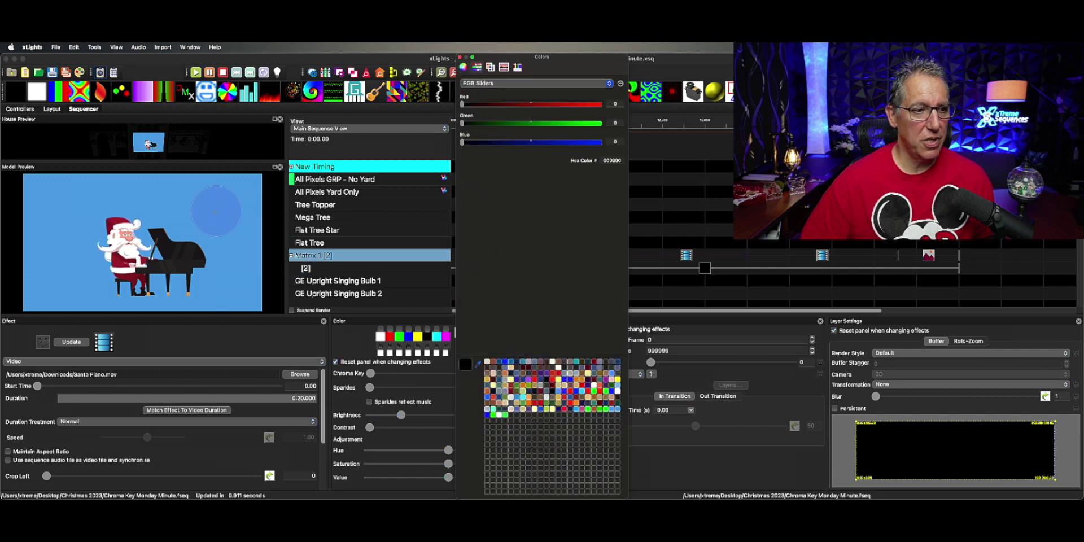
{"action": "left_click", "coordinate": [216, 211]}
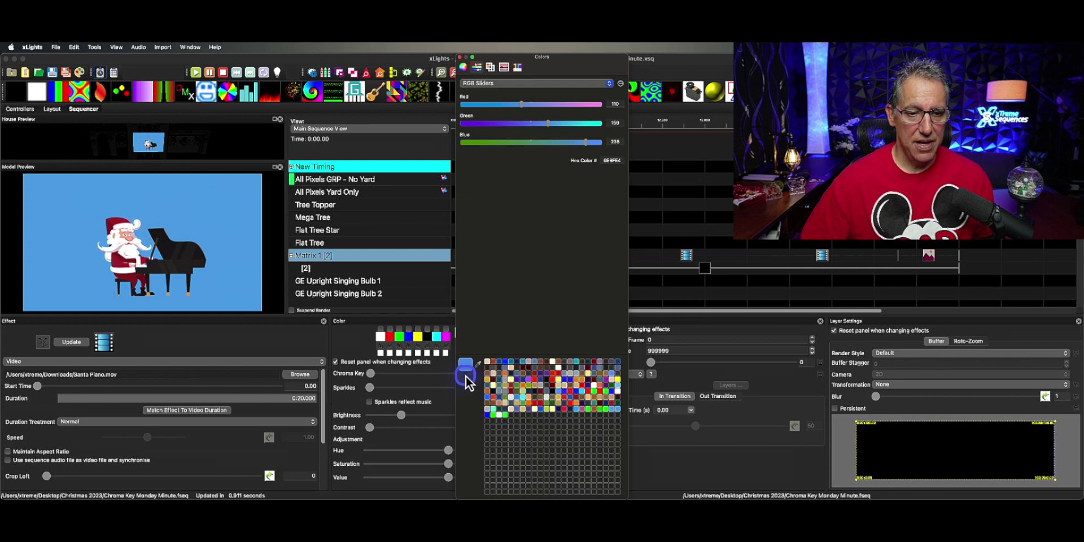
{"action": "left_click_drag", "start_coordinate": [478, 381], "coordinate": [517, 422]}
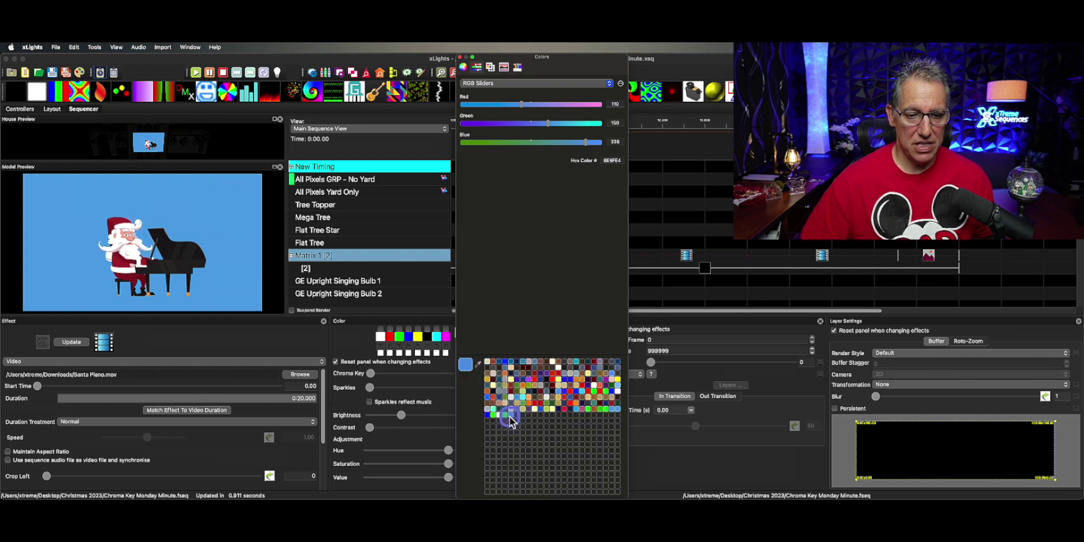
{"action": "left_click", "coordinate": [460, 57]}
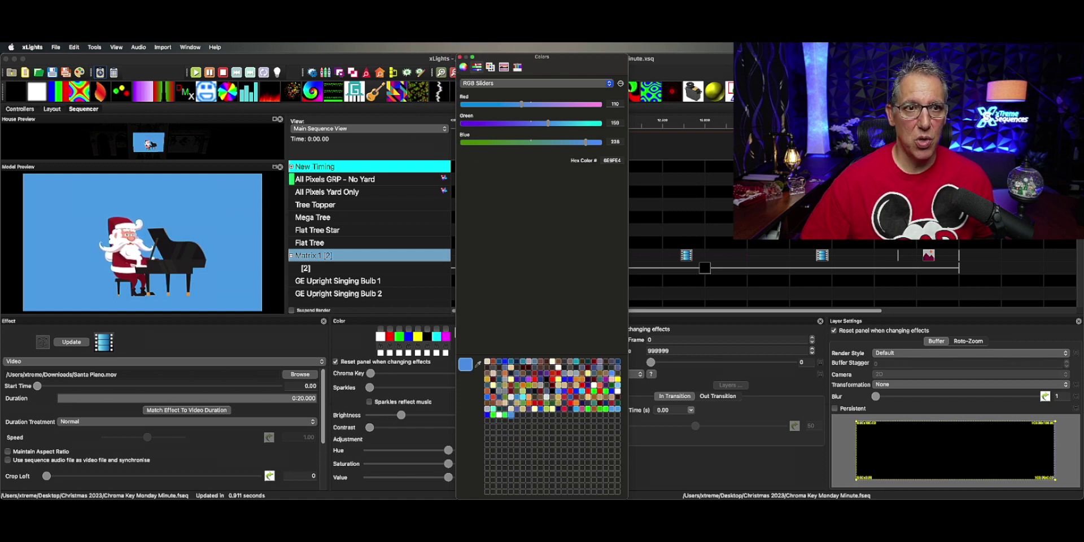
{"action": "left_click", "coordinate": [460, 57]}
Step: Raise the Chroma Key slider to remove the blue background, then select Space Guitar.mp4
{"action": "left_click", "coordinate": [518, 386]}
{"action": "left_click_drag", "start_coordinate": [371, 374], "coordinate": [442, 376]}
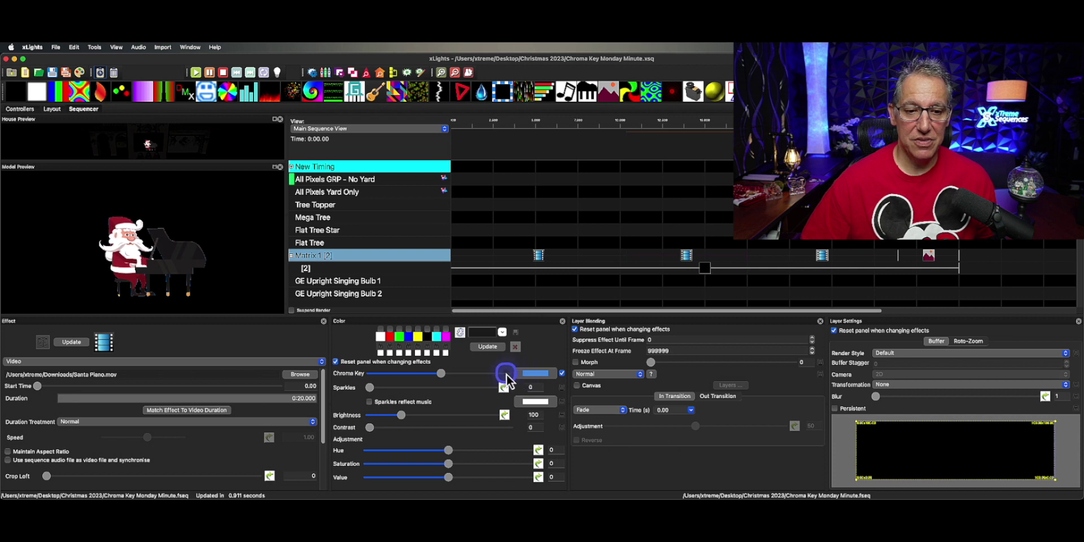
{"action": "mouse_move", "coordinate": [443, 375]}
{"action": "left_mouse_down"}
{"action": "mouse_move", "coordinate": [433, 382]}
{"action": "mouse_move", "coordinate": [443, 377]}
{"action": "left_mouse_up"}
{"action": "left_click", "coordinate": [822, 259]}
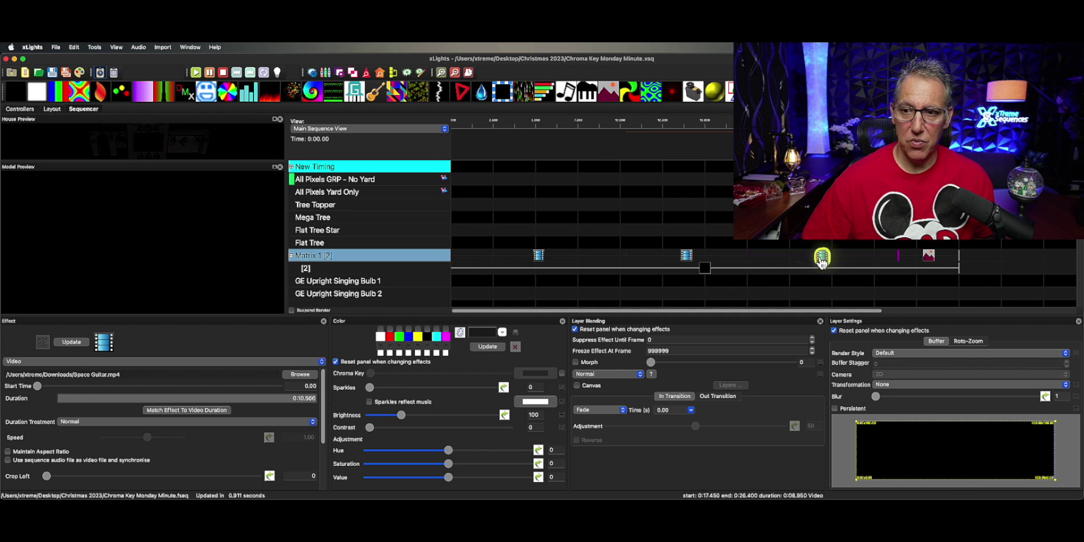
Step: Enable Chroma Key on the Space Guitar.mp4 astronaut with a blue key colour and raise its strength
{"action": "left_click", "coordinate": [777, 295]}
{"action": "left_click", "coordinate": [17, 262]}
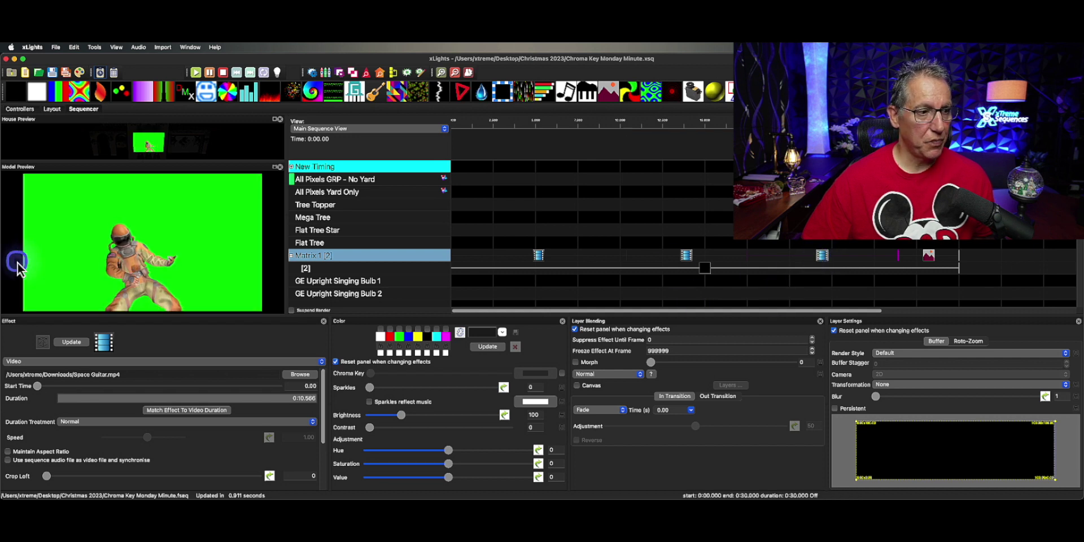
{"action": "left_click", "coordinate": [562, 374]}
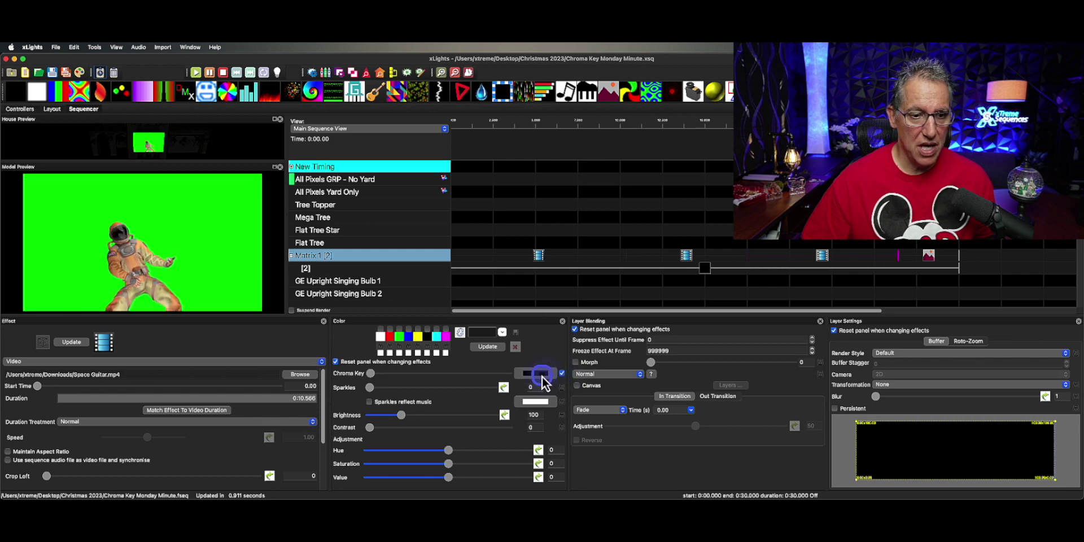
{"action": "left_click", "coordinate": [539, 373]}
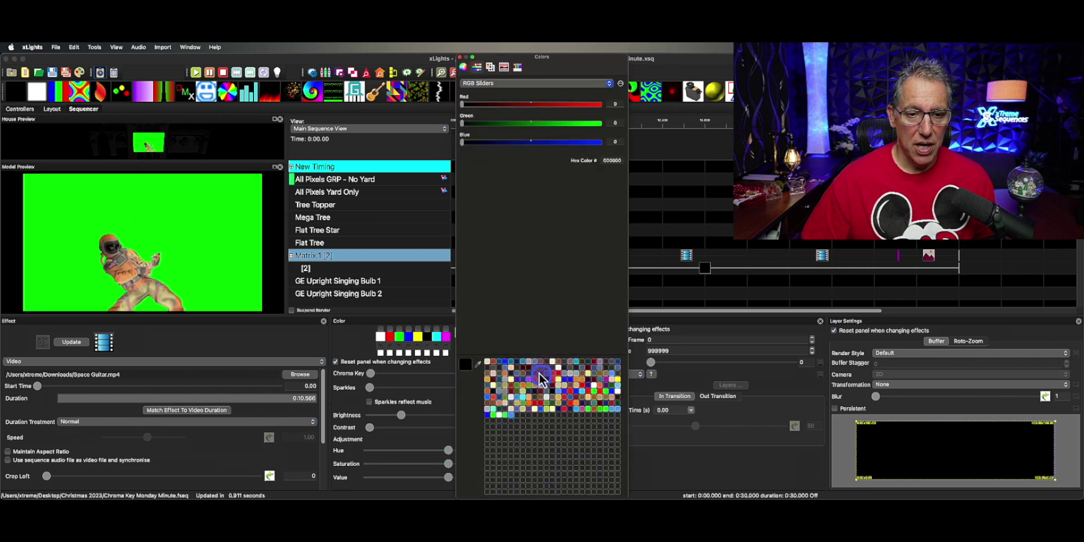
{"action": "left_click", "coordinate": [512, 364]}
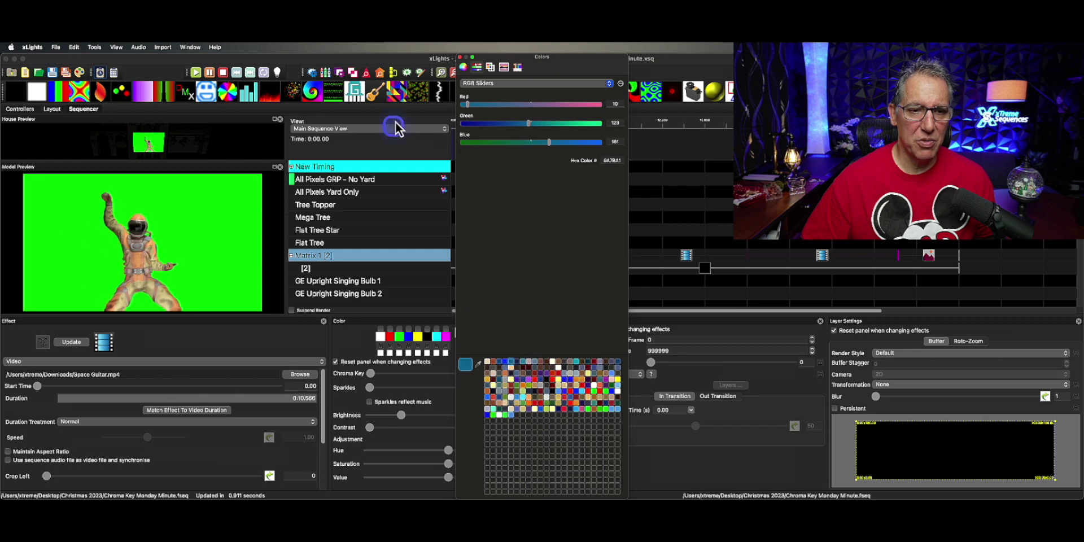
{"action": "left_click", "coordinate": [459, 58]}
{"action": "left_click", "coordinate": [465, 357]}
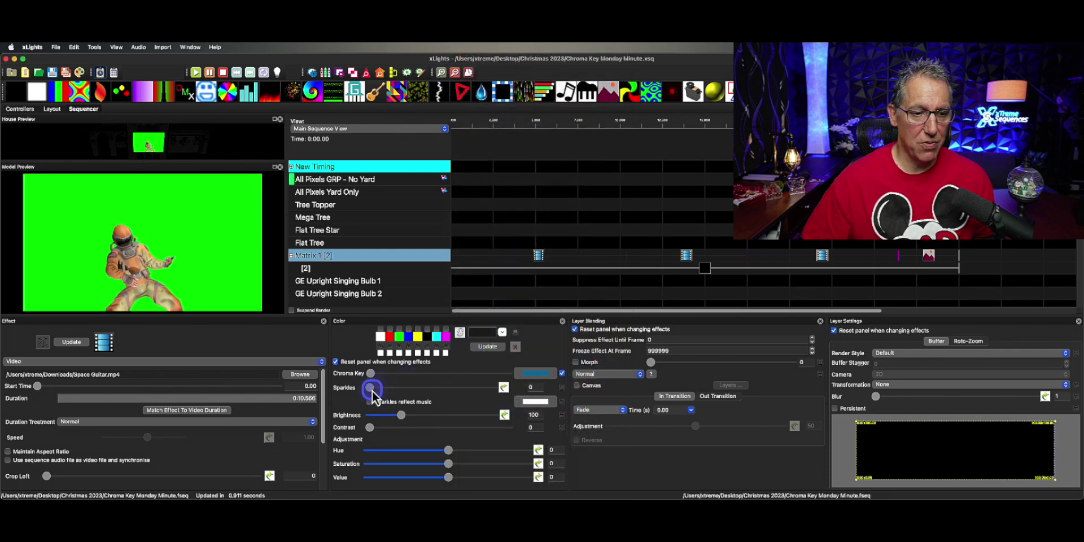
{"action": "left_click_drag", "start_coordinate": [370, 373], "coordinate": [408, 375]}
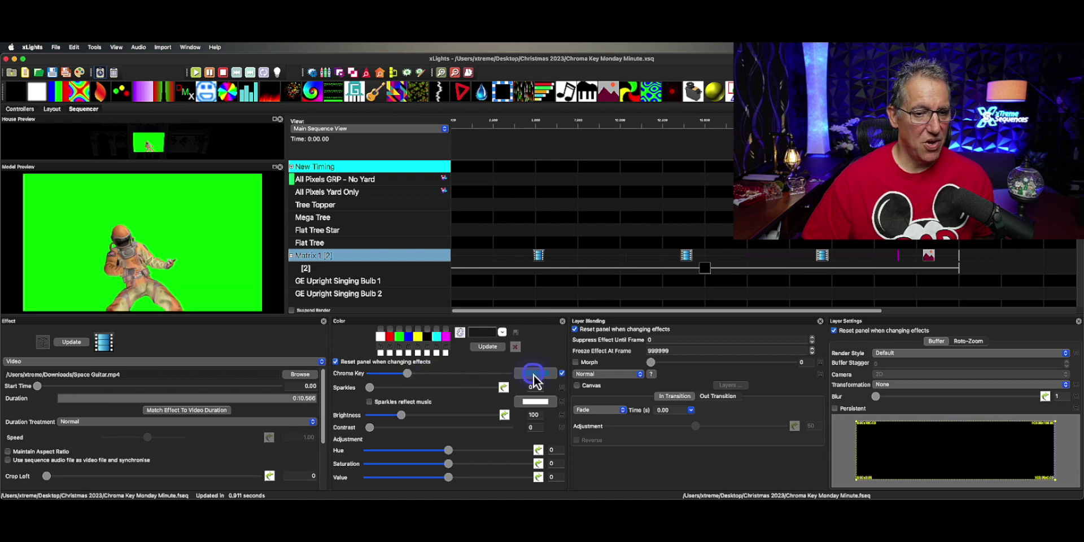
Step: Change the key colour to green and raise the slider to remove the astronaut's green screen
{"action": "left_click", "coordinate": [532, 374]}
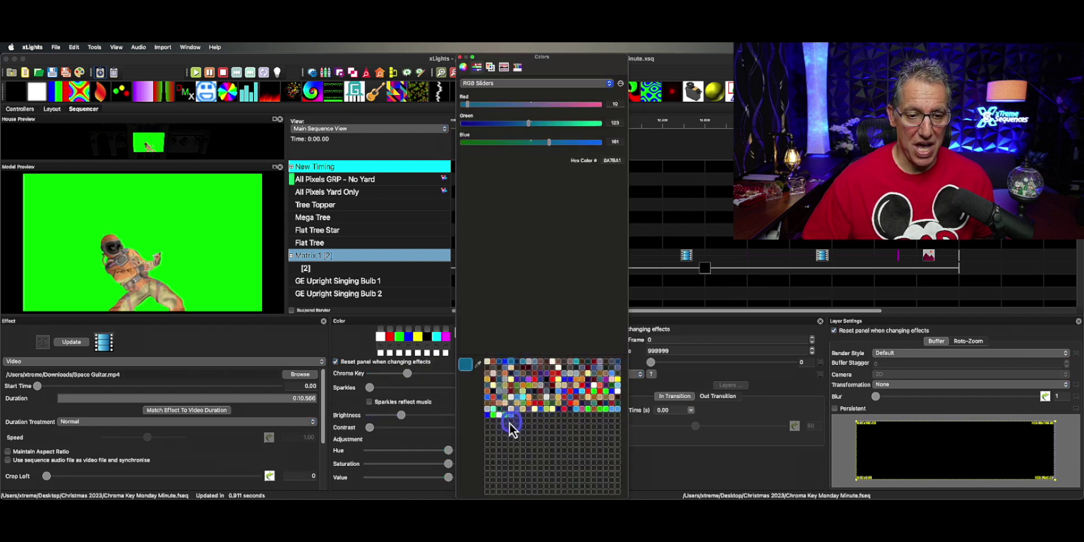
{"action": "left_click", "coordinate": [504, 415]}
{"action": "left_click", "coordinate": [460, 57]}
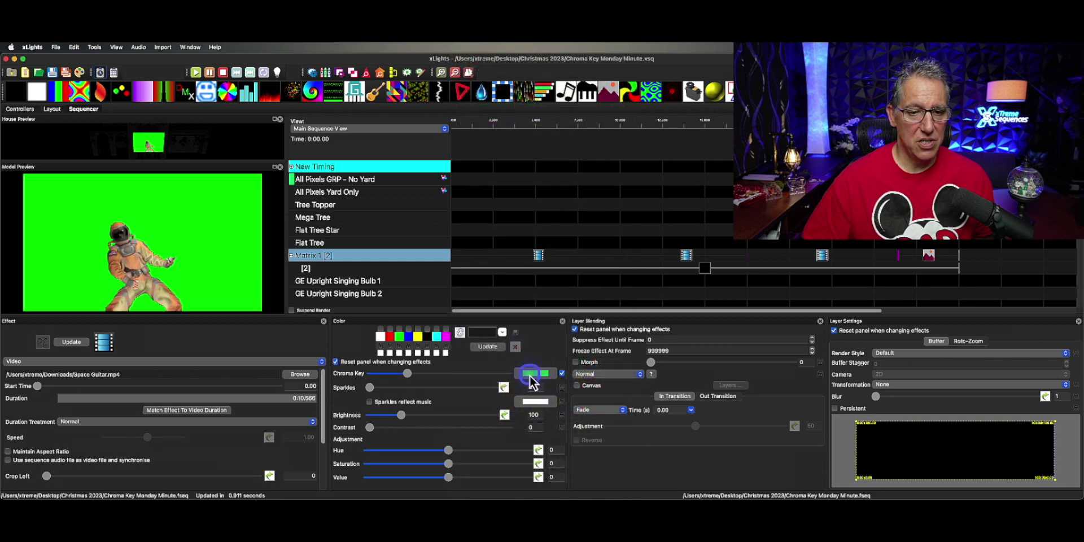
{"action": "left_click_drag", "start_coordinate": [407, 374], "coordinate": [430, 379]}
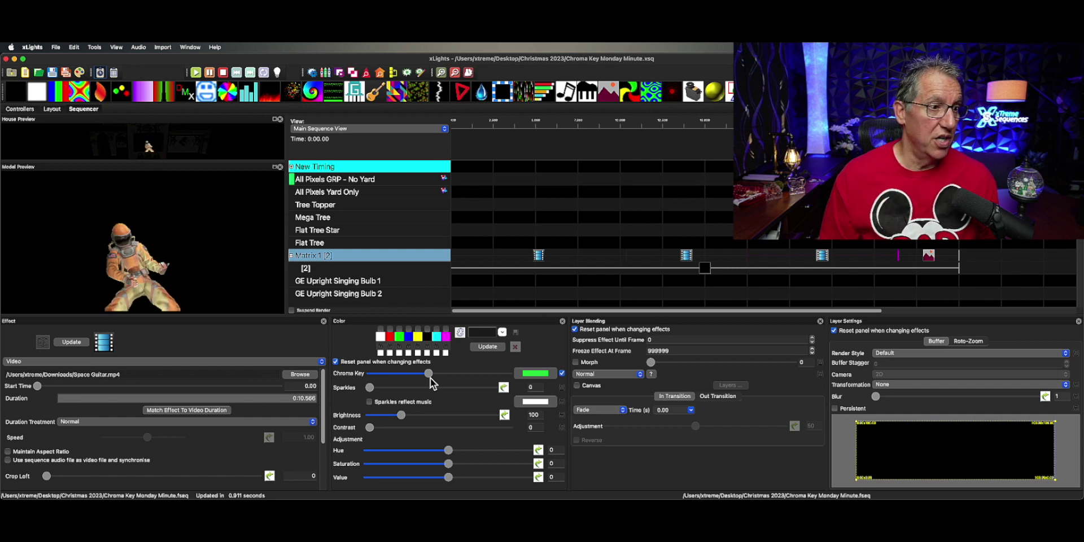
Step: Click through the effects on the Matrix 1 timeline, reselecting the astronaut video
{"action": "left_click", "coordinate": [250, 259]}
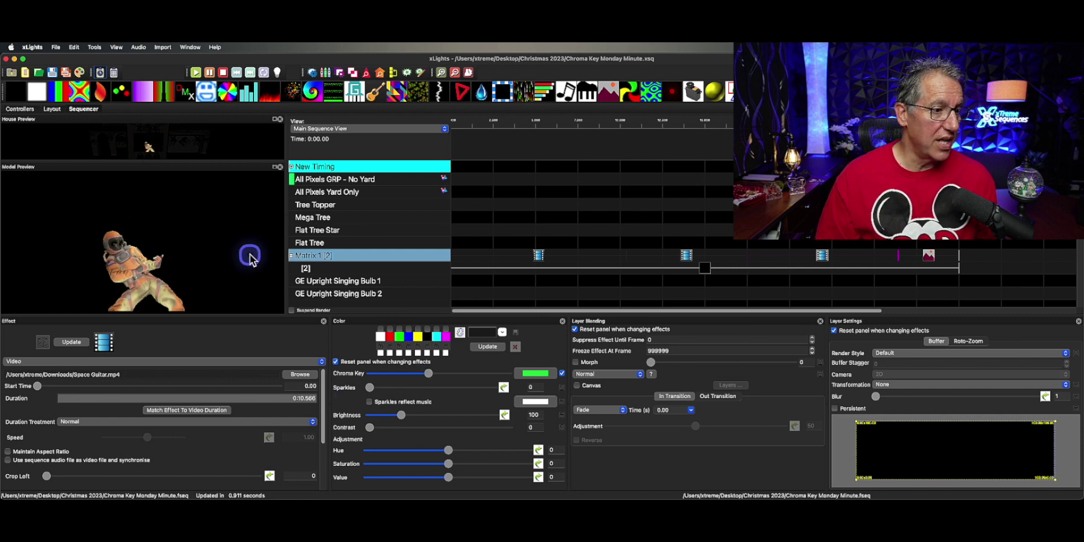
{"action": "left_click", "coordinate": [119, 259]}
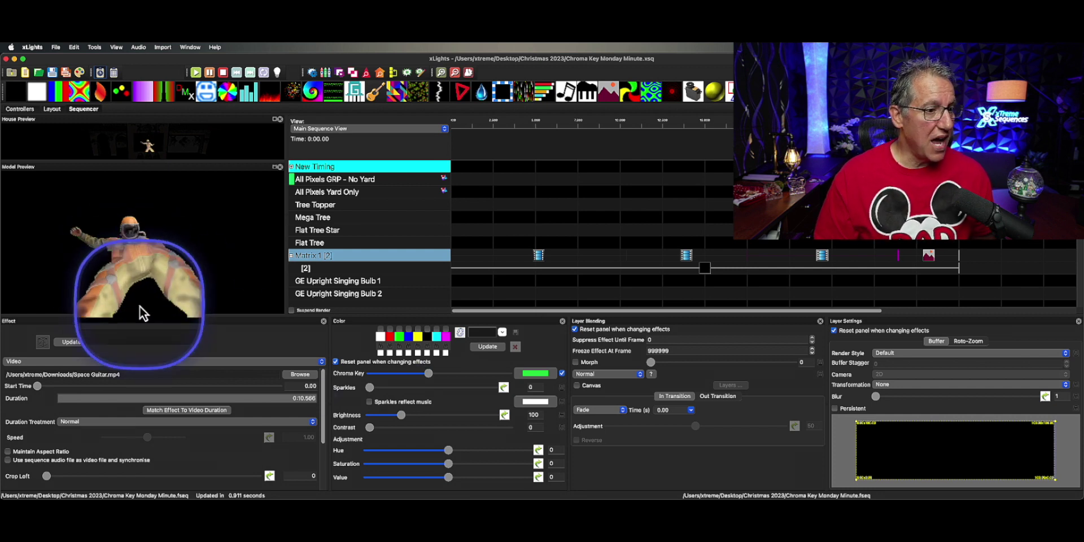
{"action": "left_click", "coordinate": [751, 266]}
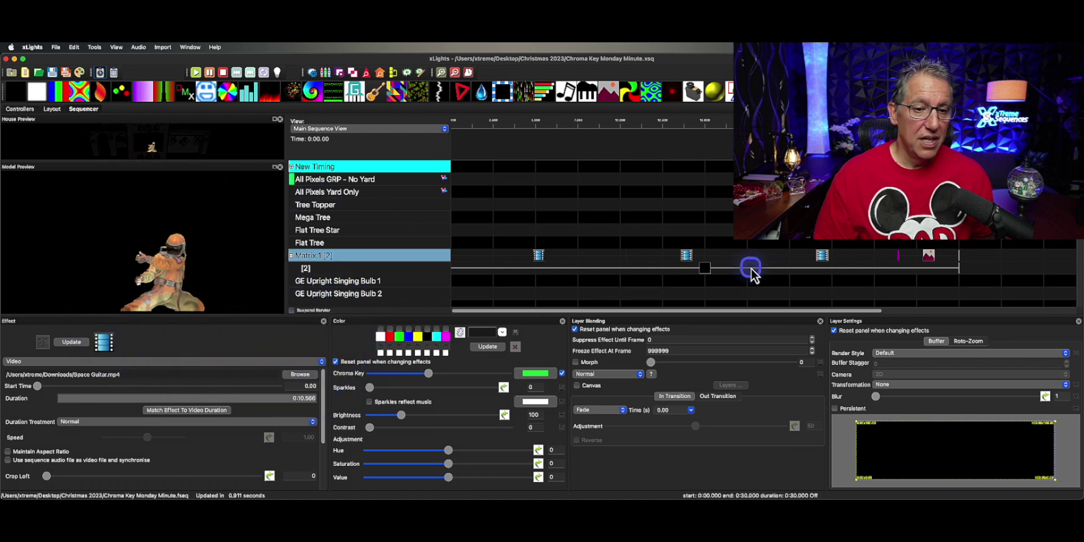
{"action": "left_click", "coordinate": [799, 266]}
{"action": "left_click", "coordinate": [867, 261]}
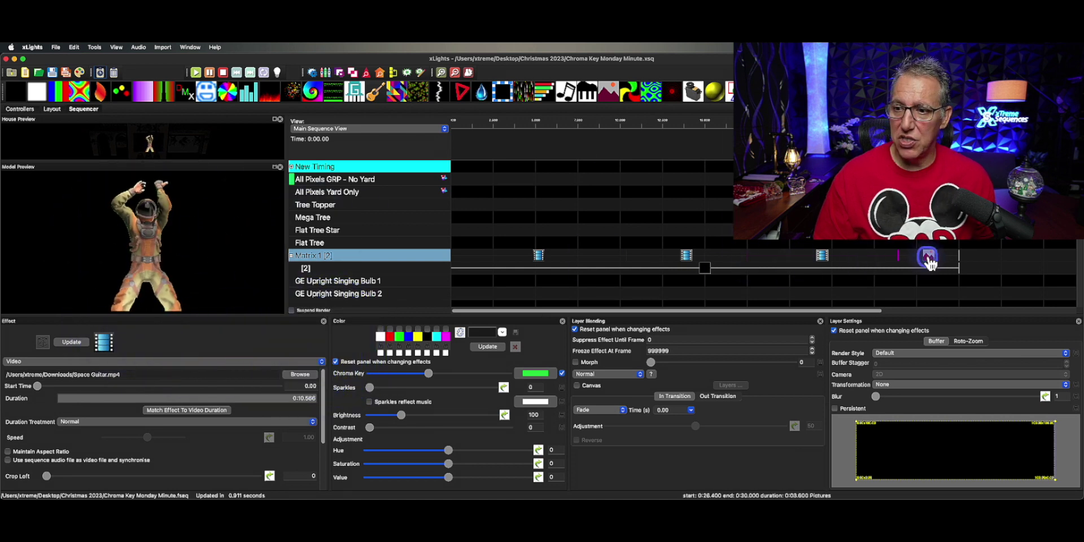
Step: Enable Chroma Key on Clock.jpg with its sampled near-white background as the key colour
{"action": "left_click", "coordinate": [913, 252]}
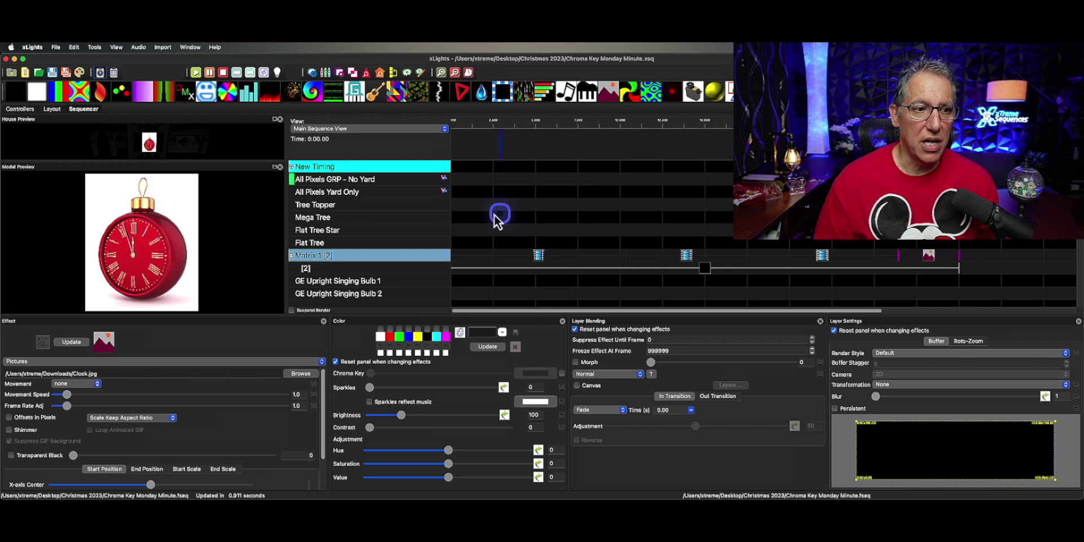
{"action": "left_click", "coordinate": [562, 374]}
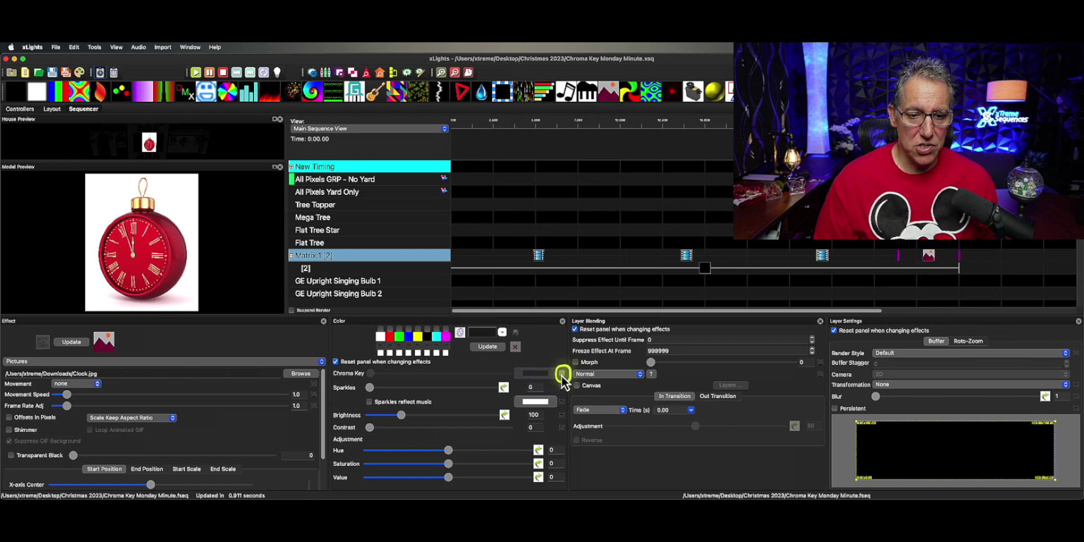
{"action": "left_click", "coordinate": [531, 376]}
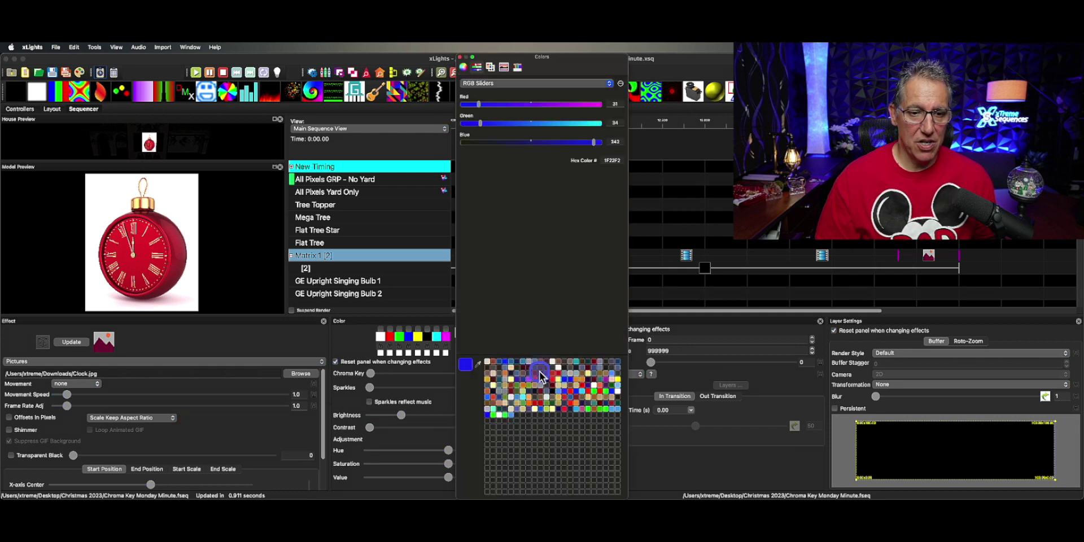
{"action": "left_click", "coordinate": [478, 364]}
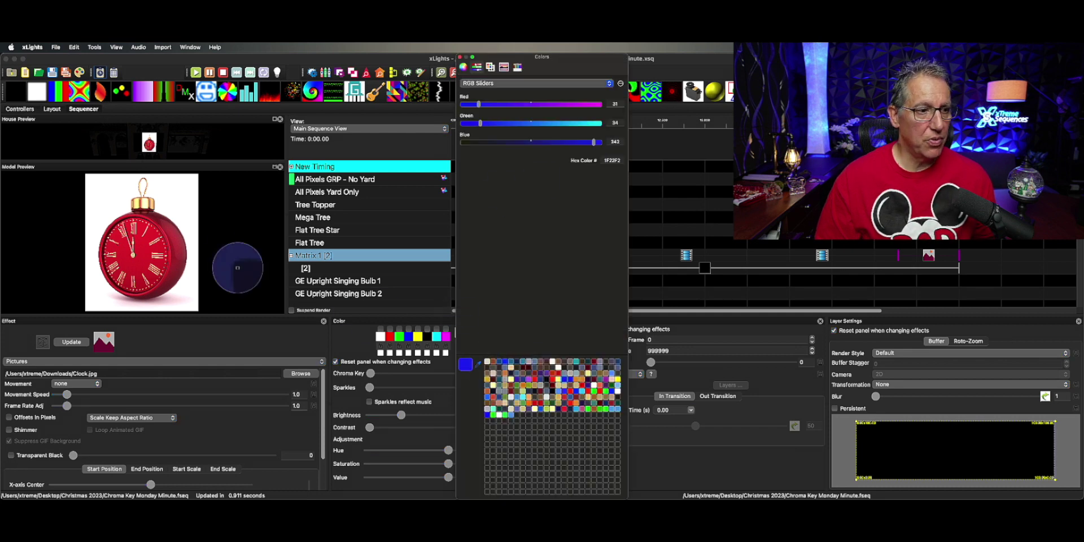
{"action": "left_click", "coordinate": [181, 202]}
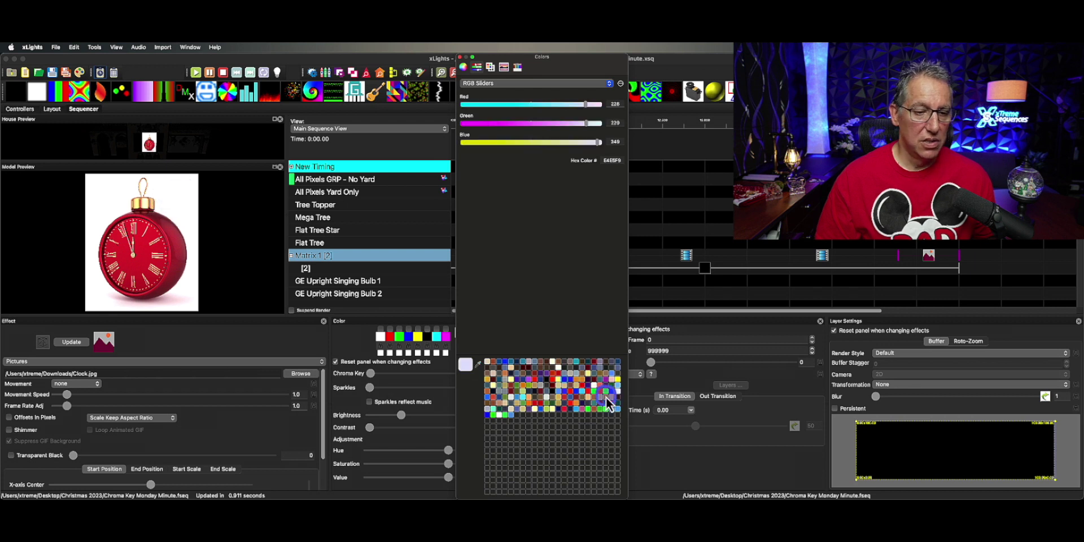
{"action": "left_click_drag", "start_coordinate": [465, 364], "coordinate": [519, 421]}
{"action": "left_click", "coordinate": [518, 421]}
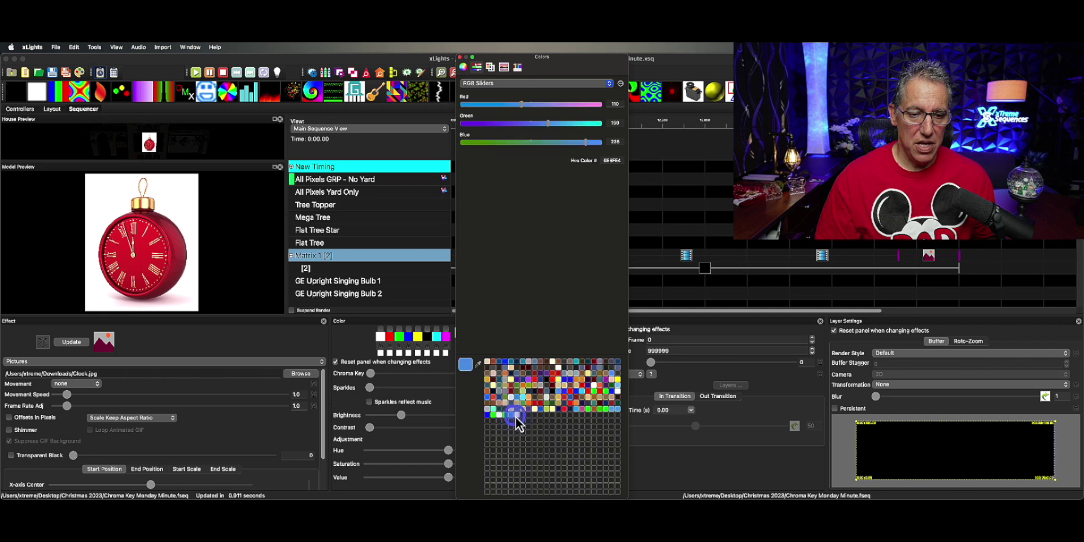
Step: Raise the Chroma Key slider to remove the white background around the red clock
{"action": "left_click", "coordinate": [460, 58]}
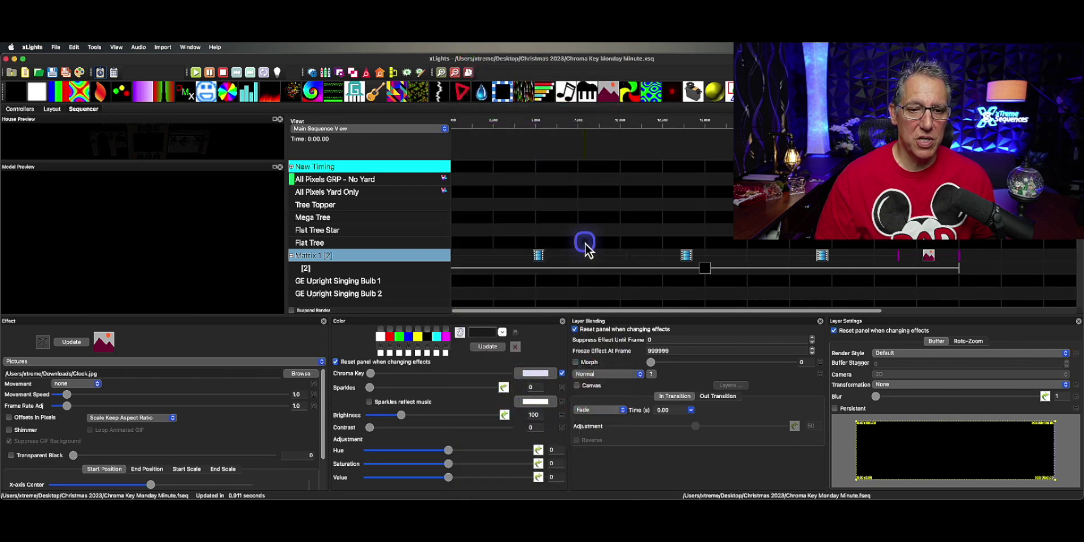
{"action": "left_click_drag", "start_coordinate": [373, 373], "coordinate": [411, 374]}
{"action": "left_click", "coordinate": [535, 402]}
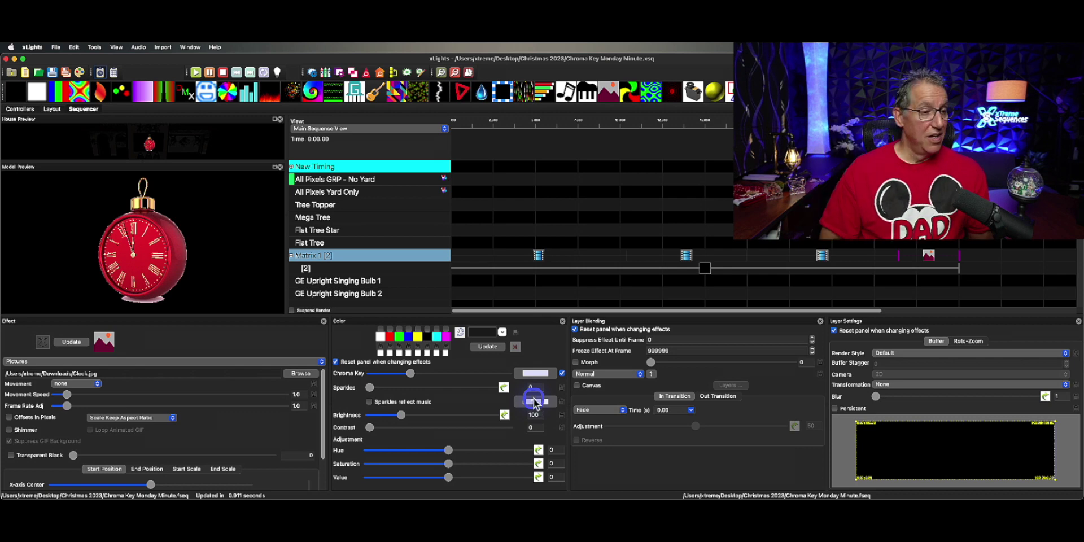